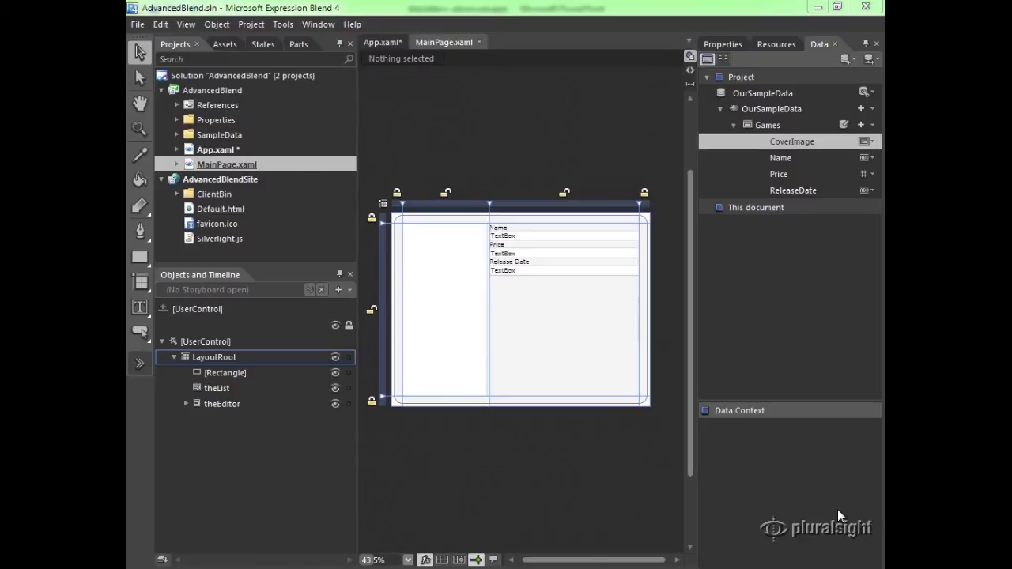
Drop the Games sample data onto the Name text box and show its properties
click(764, 127)
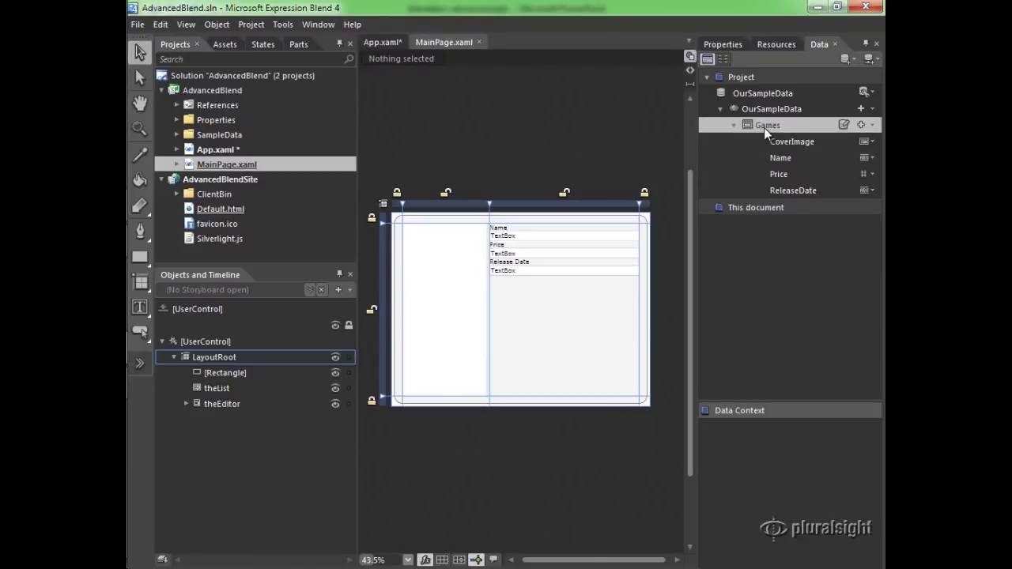
drag(604, 195, 564, 241)
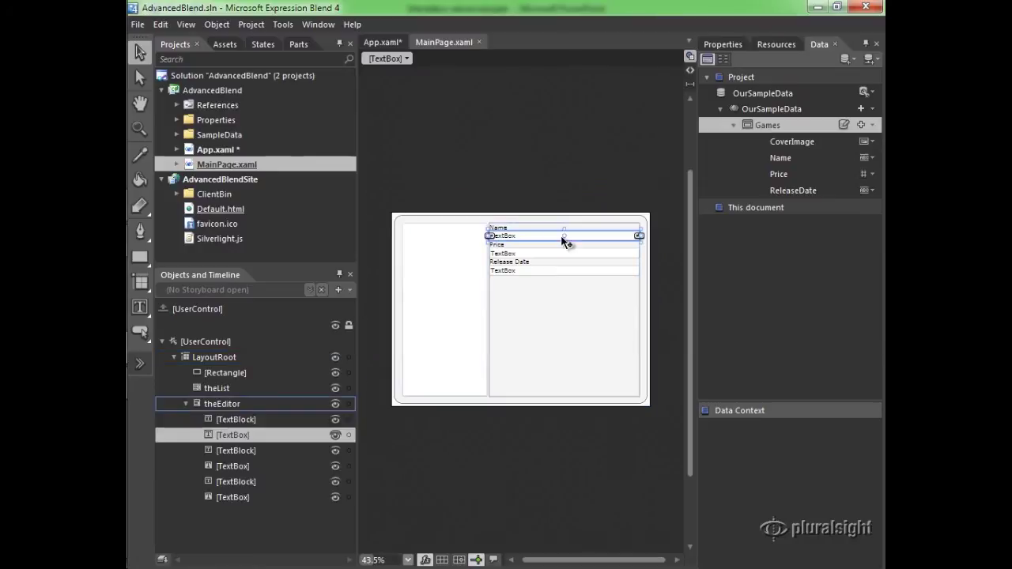
click(719, 45)
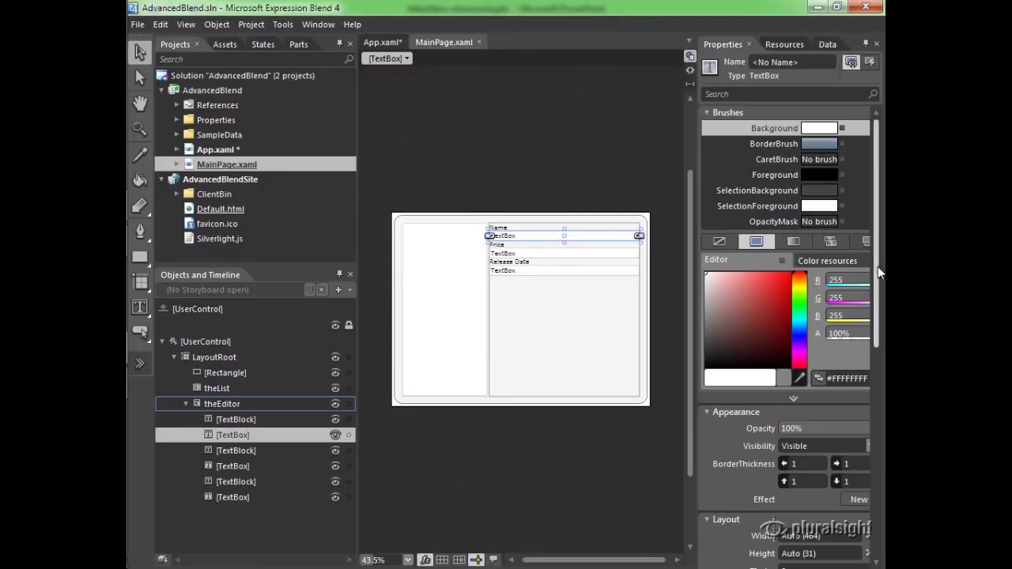
Widen the properties panel and scroll down to the Text property under Common Properties
drag(876, 266, 864, 392)
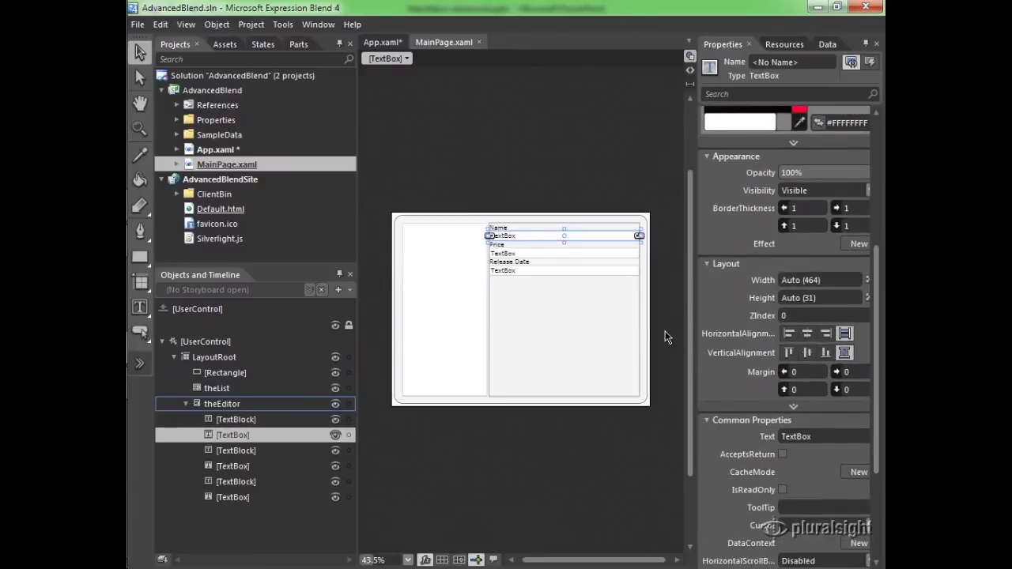
drag(695, 328, 669, 330)
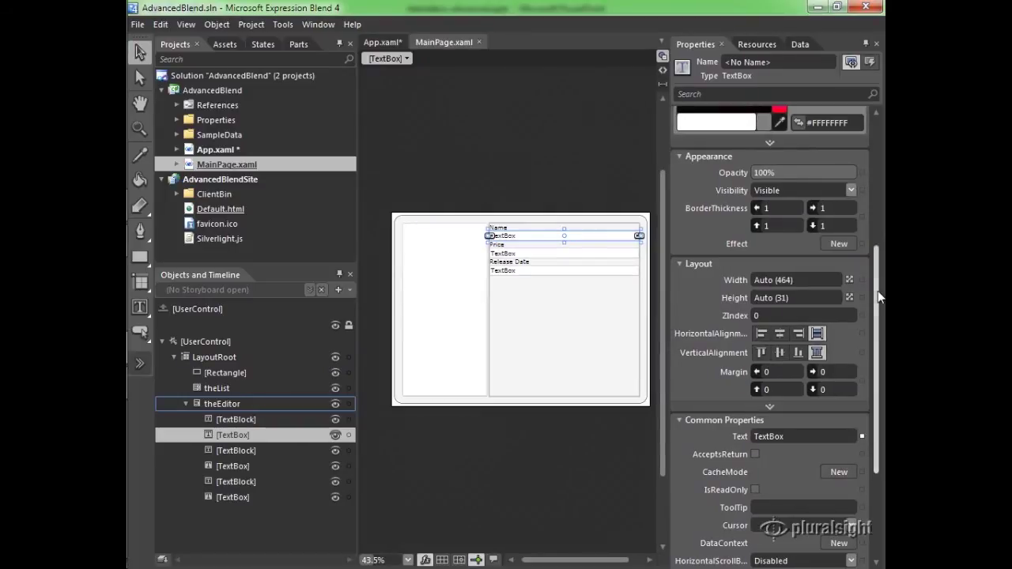
drag(880, 296, 797, 346)
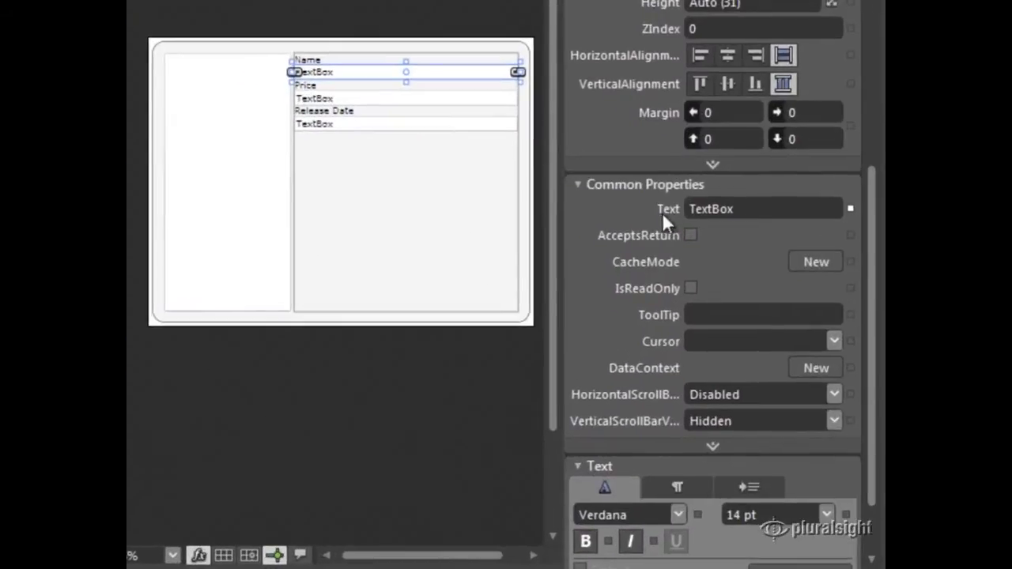
Bind the Name box's Text to the data context's custom path Name, TwoWay, Default update trigger
click(851, 210)
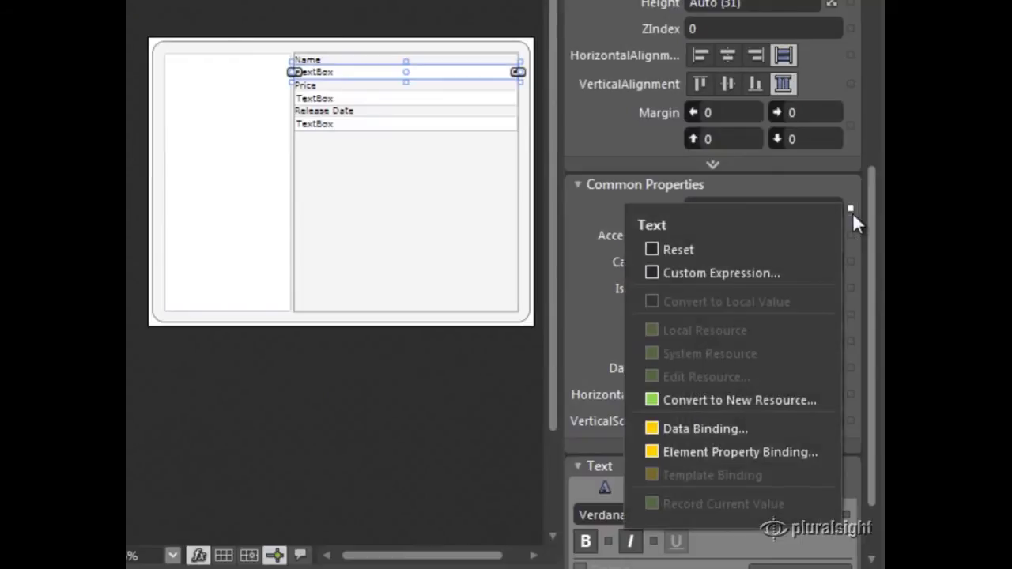
click(705, 427)
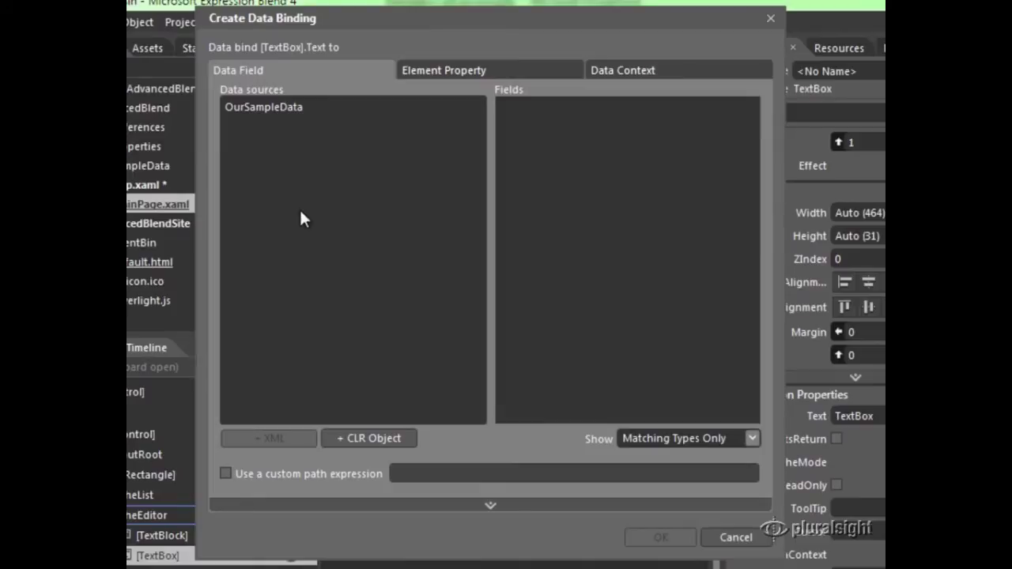
click(434, 72)
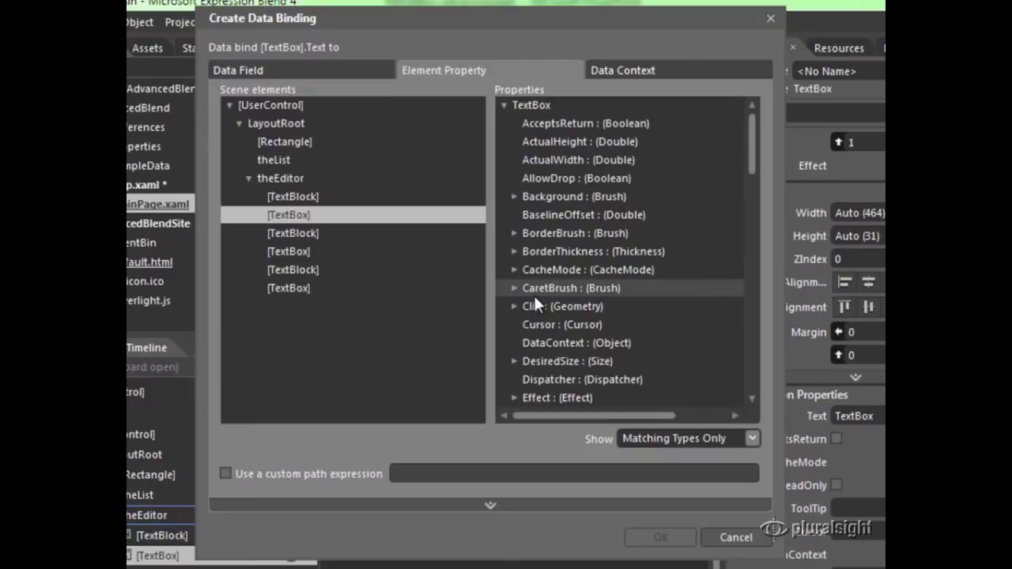
click(660, 67)
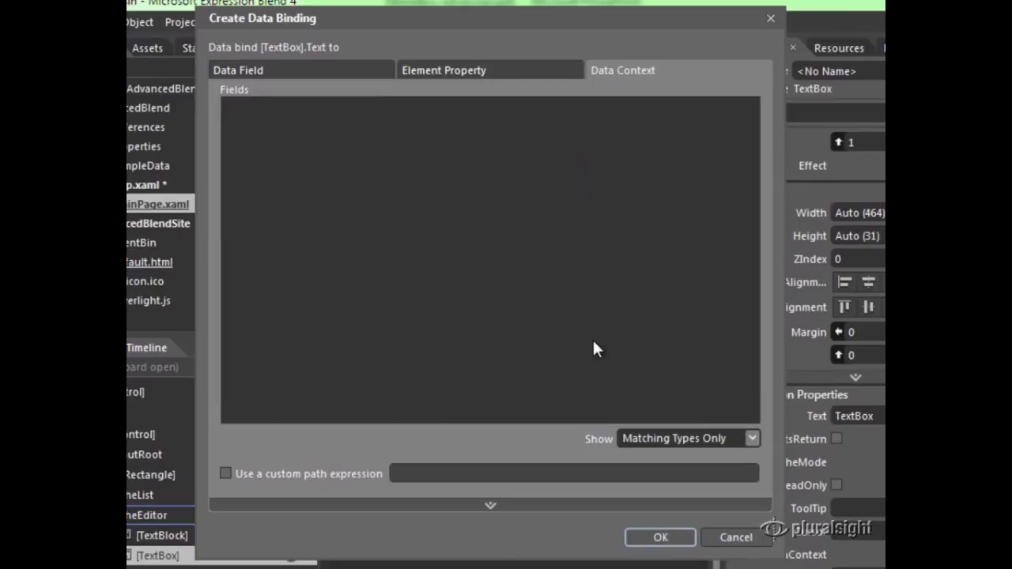
click(245, 472)
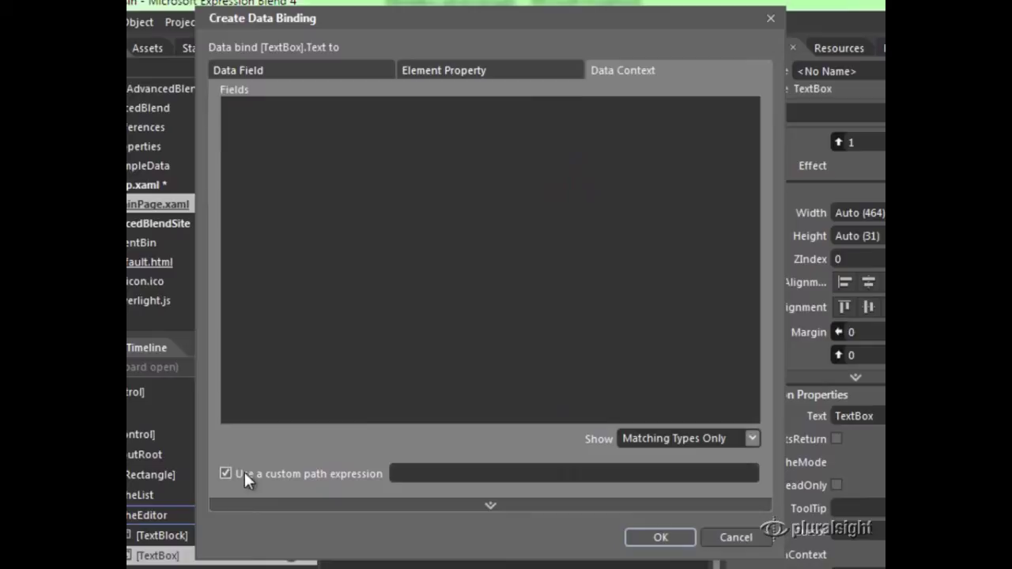
click(446, 472)
text(Name)
click(491, 505)
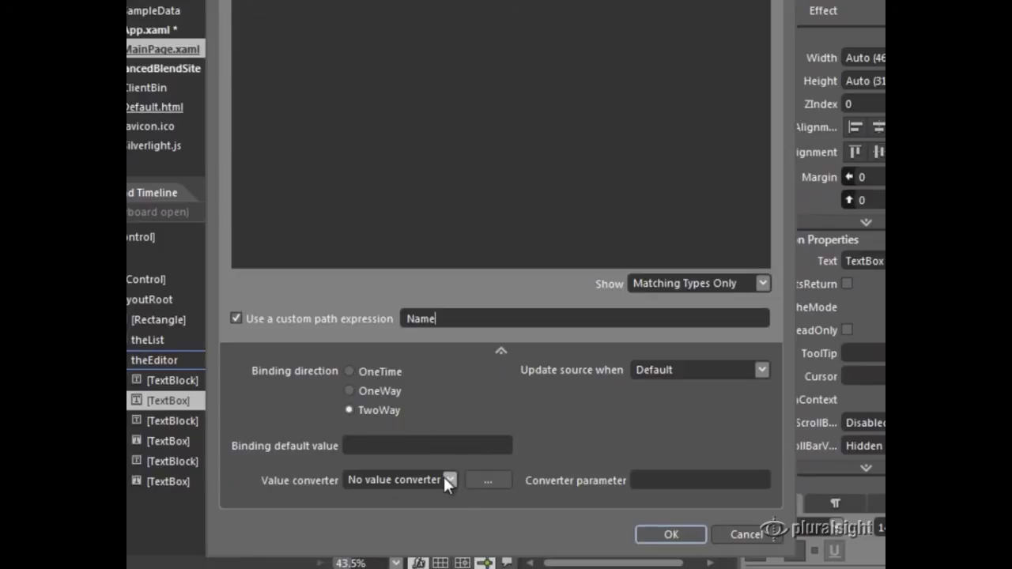
click(759, 366)
click(760, 366)
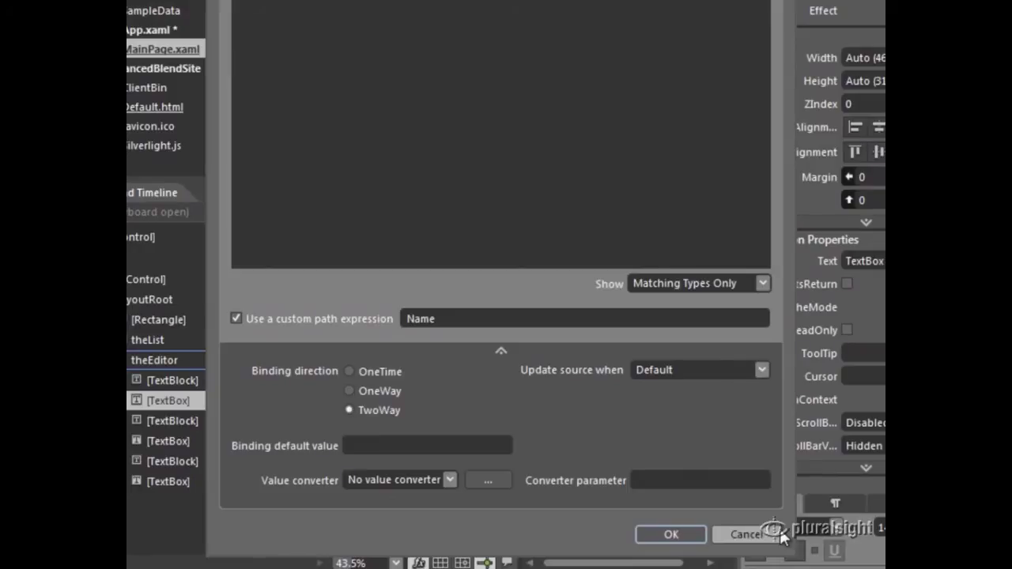
click(668, 536)
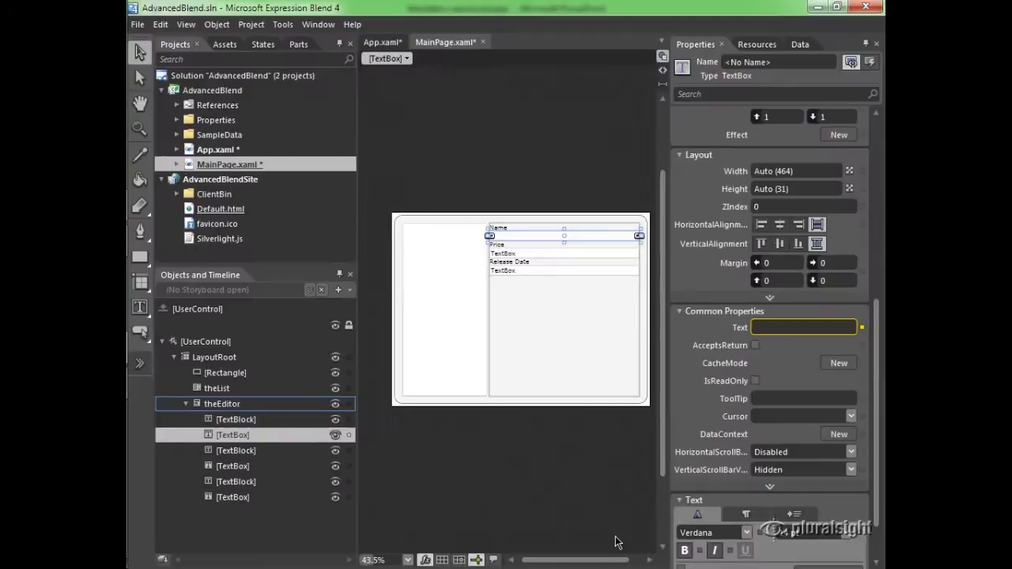
key(F11)
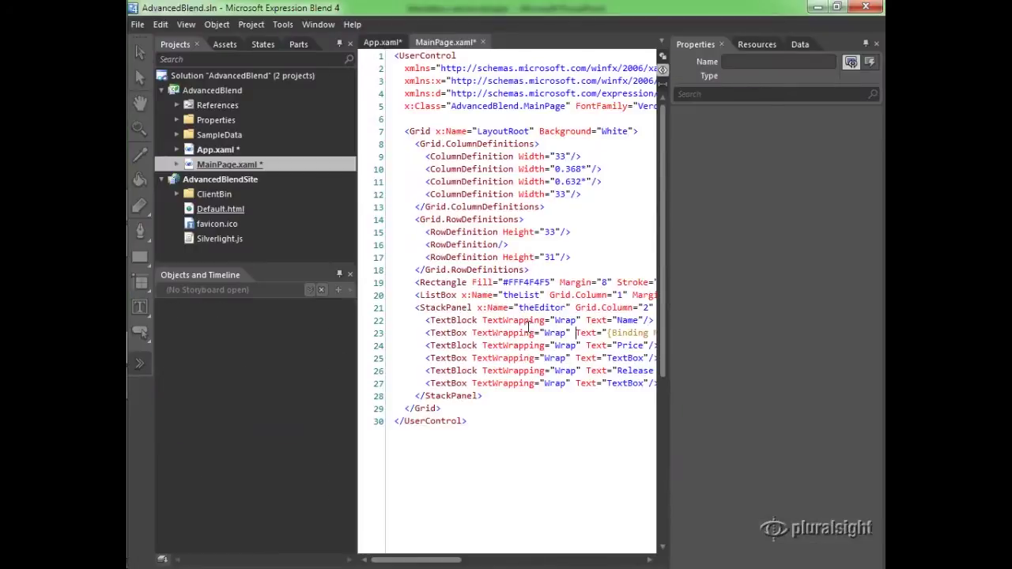
scroll(528, 326, right, 5)
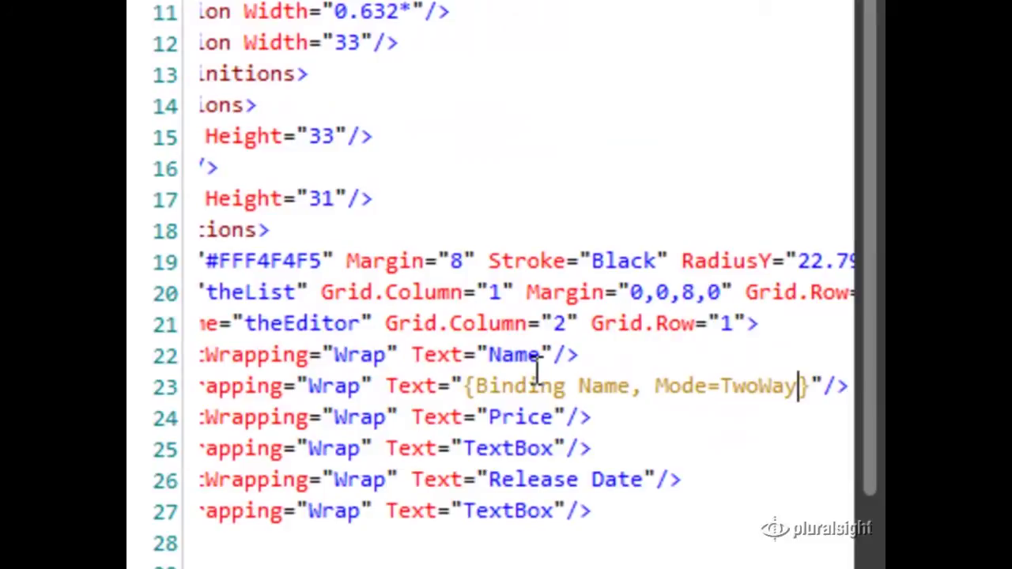
text(, )
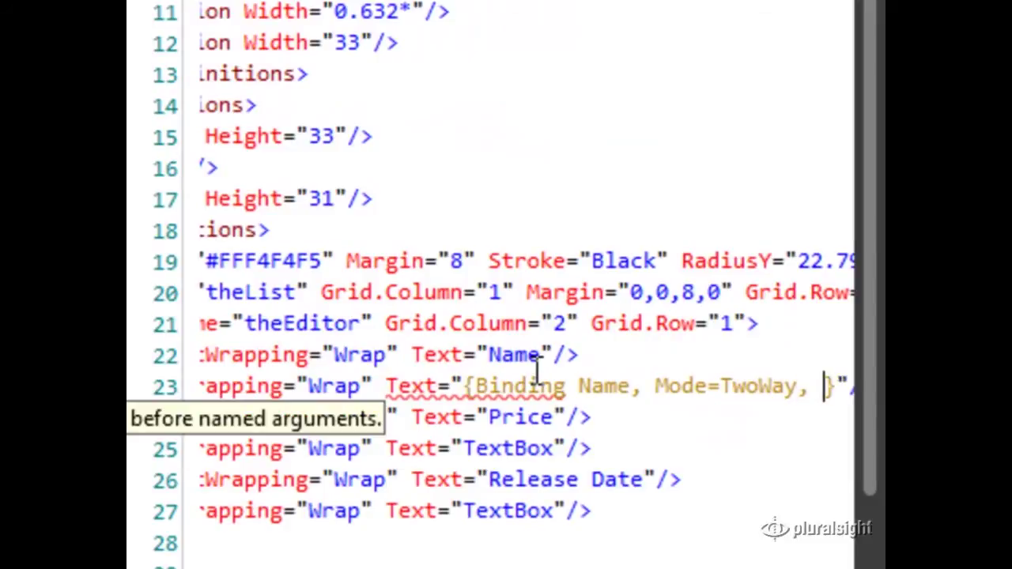
text(No)
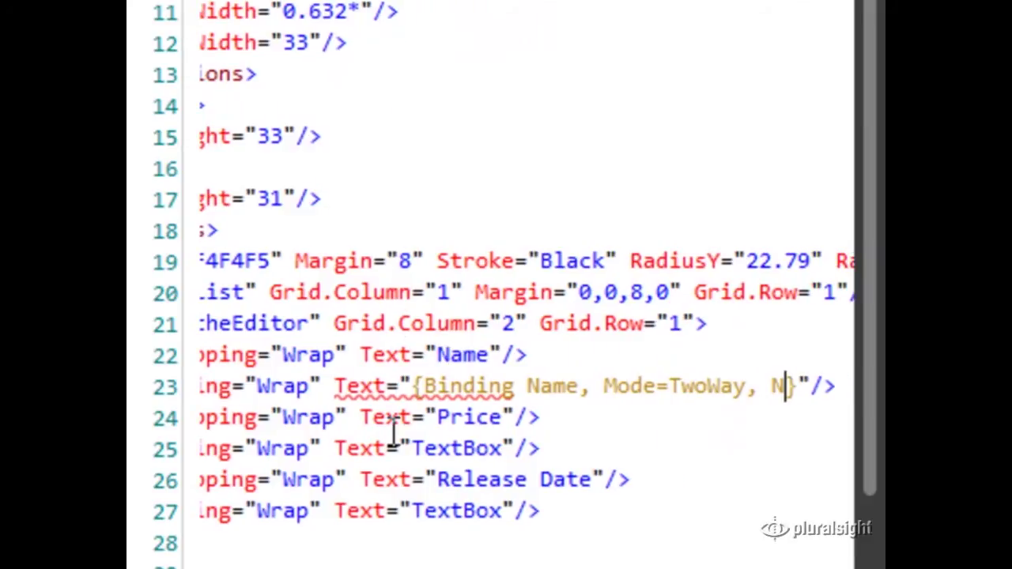
text(tify)
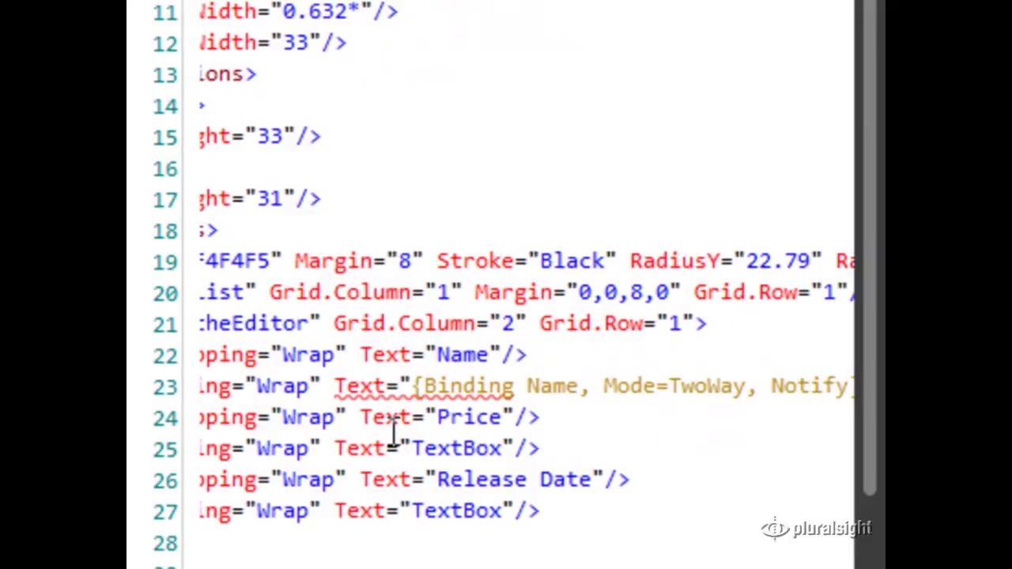
text(OnException)
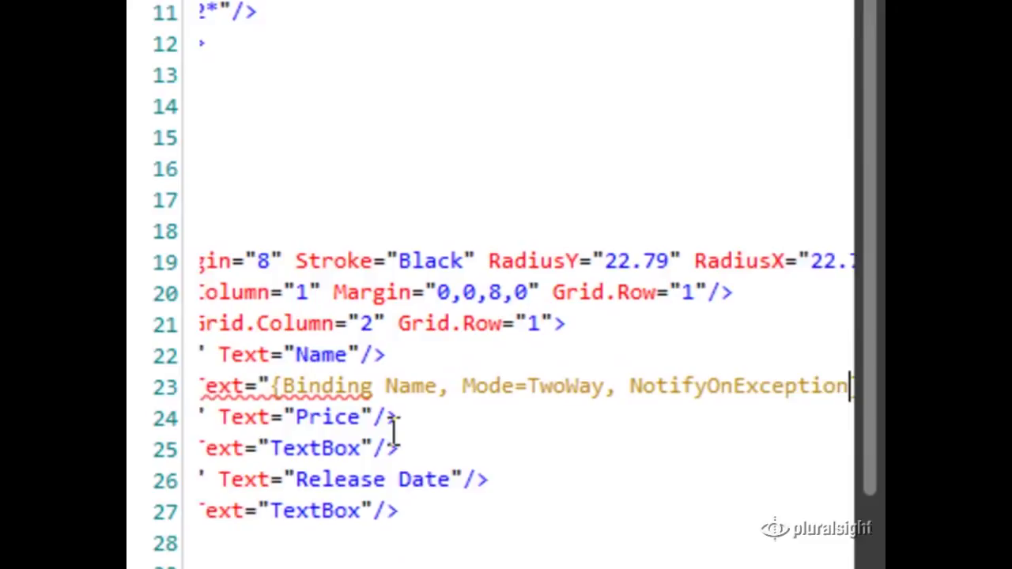
text(s=true)
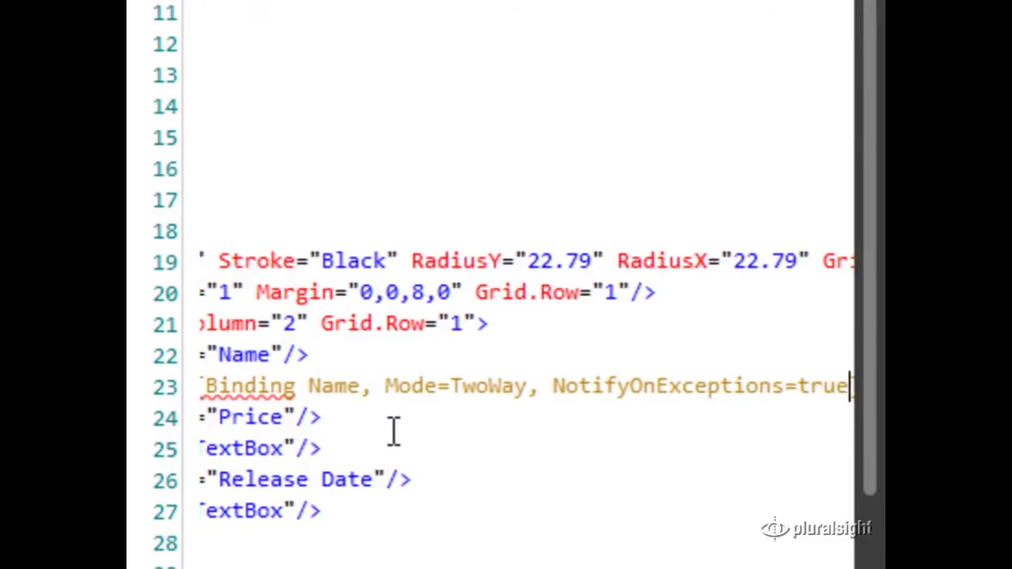
key(ctrl+shift+Left)
key(ctrl+shift+Left)
key(ctrl+shift+Left)
key(ctrl+shift+Left)
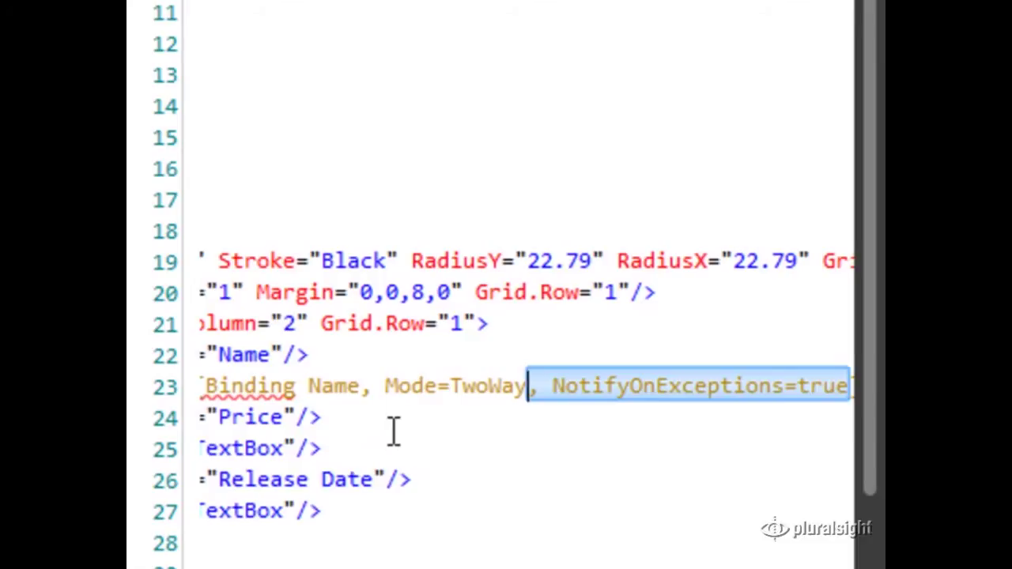
key(Delete)
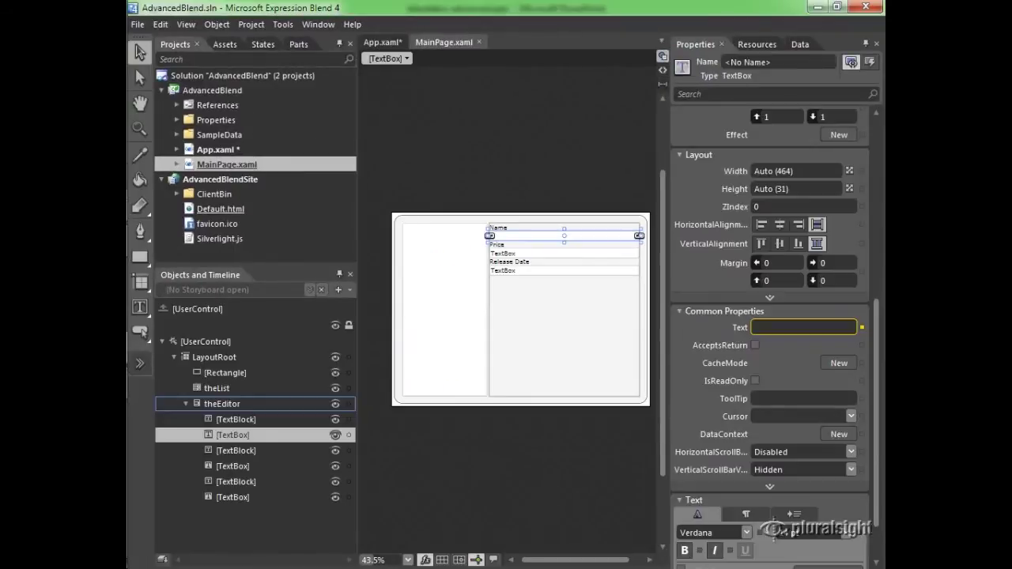
Scroll to the Name box's Text property, then open and dismiss its advanced options
mouse_move(878, 324)
mouse_down()
mouse_move(878, 200)
mouse_move(879, 413)
mouse_up()
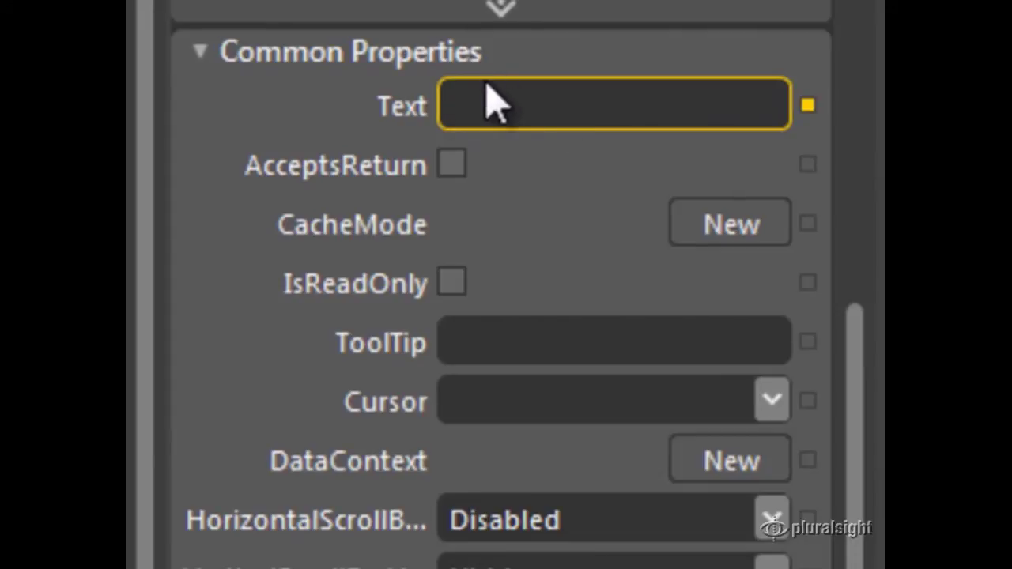
right_click(696, 130)
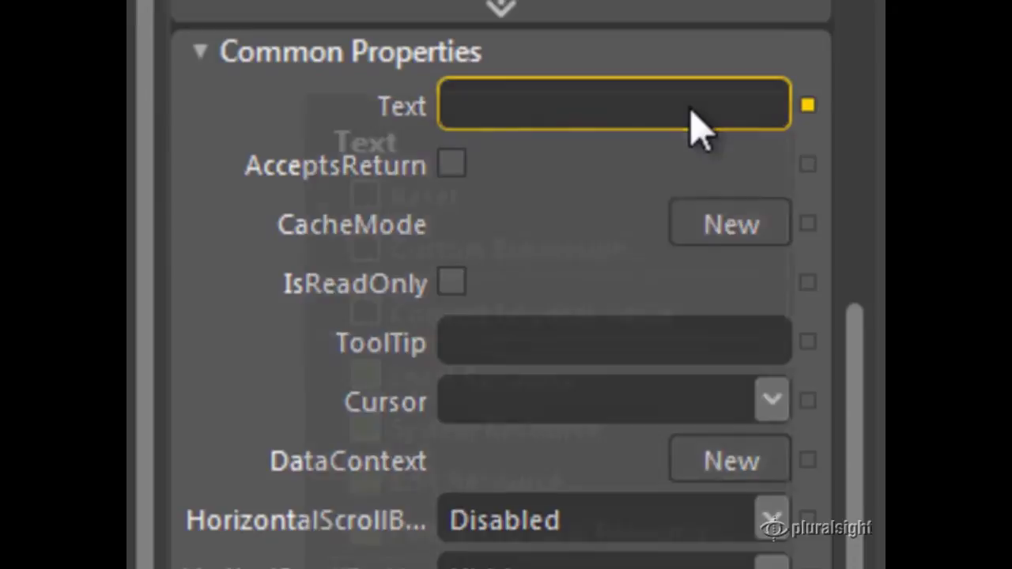
key(Escape)
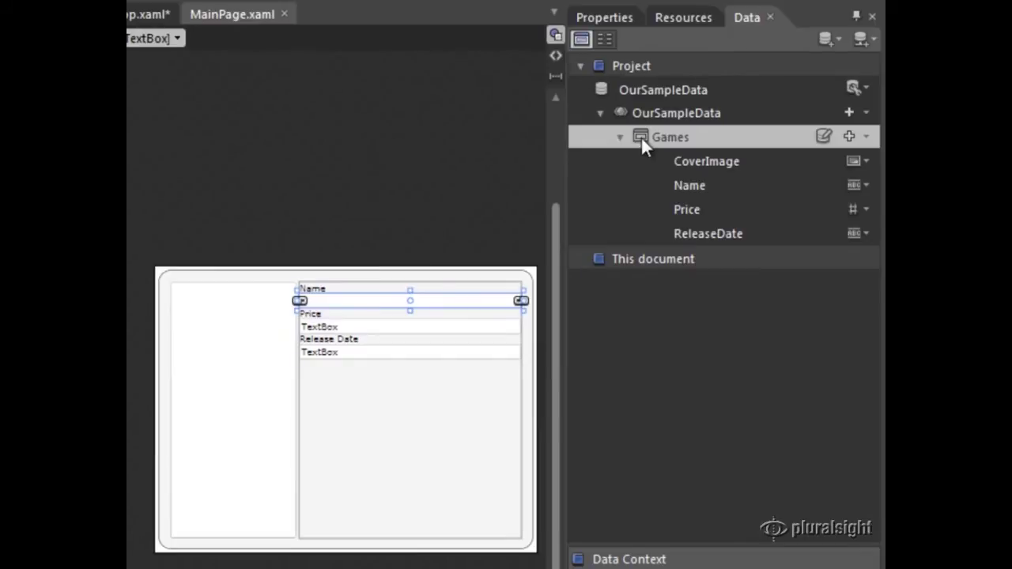
Fill theList on the left with the Games sample data collection
drag(641, 137, 234, 387)
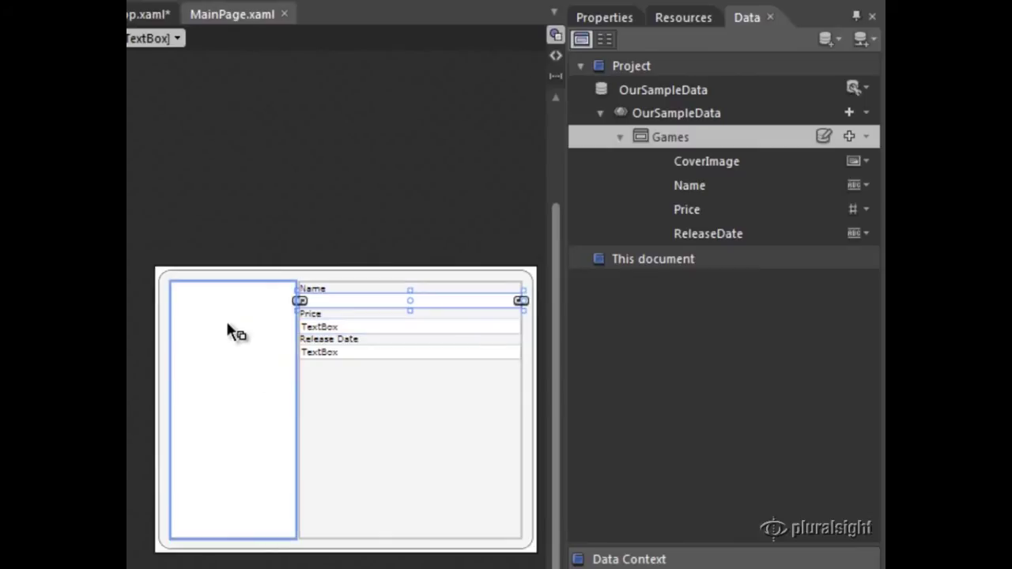
drag(227, 329, 225, 401)
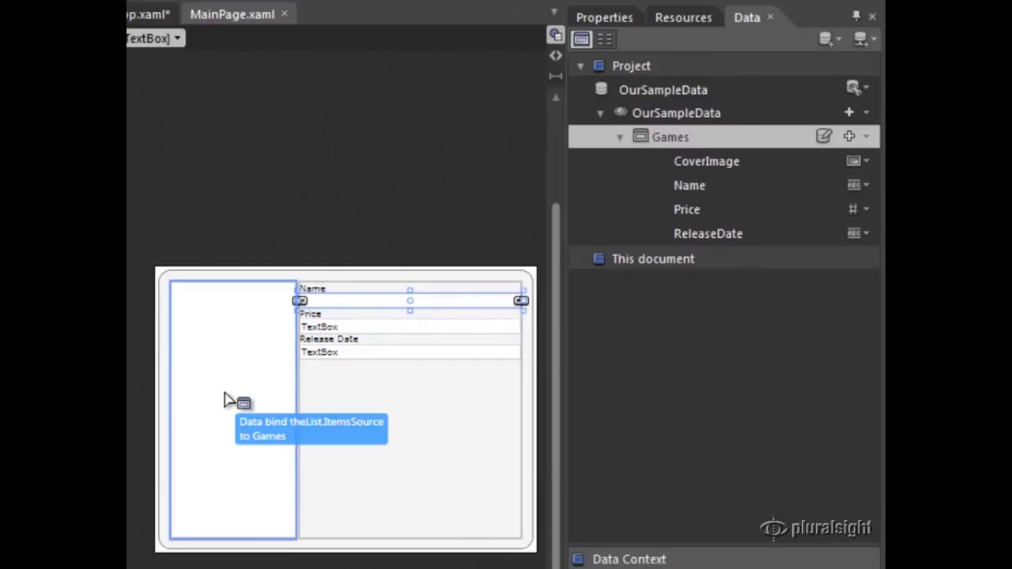
drag(225, 401, 226, 401)
drag(226, 401, 228, 401)
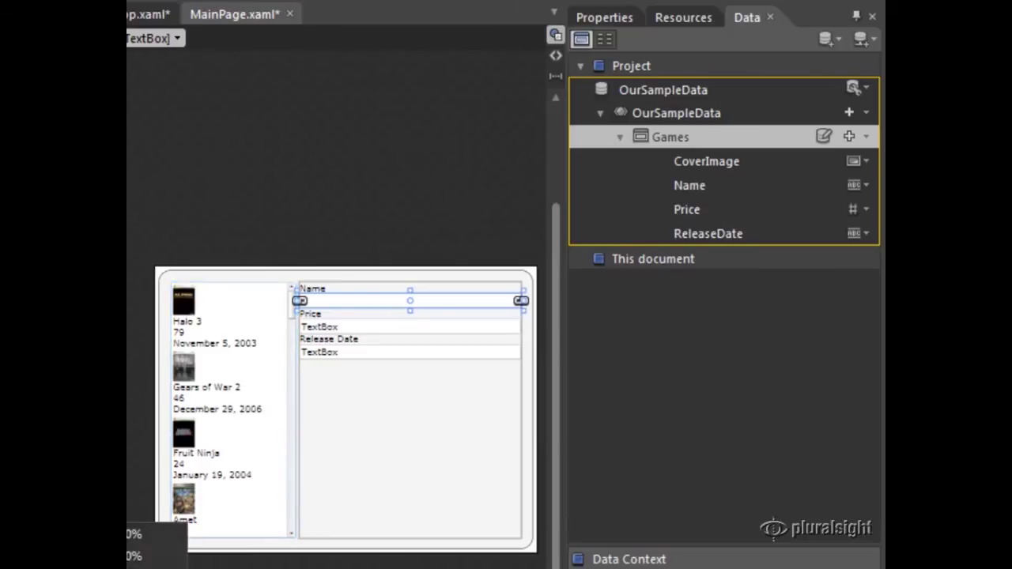
Save all documents with Ctrl+Shift+S and run the project in the browser with F5
scroll(478, 517, up, 3)
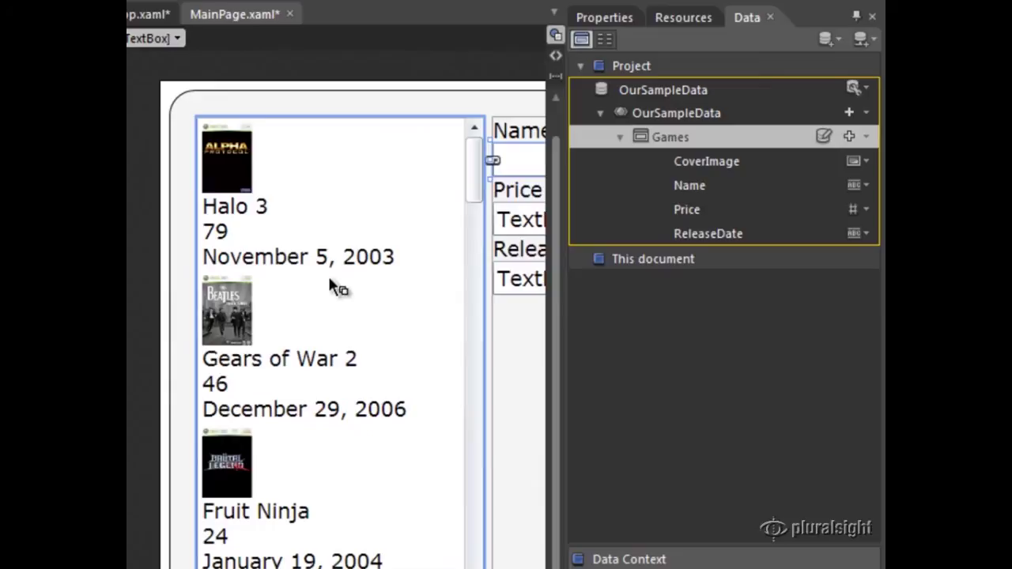
key(ctrl+shift+s)
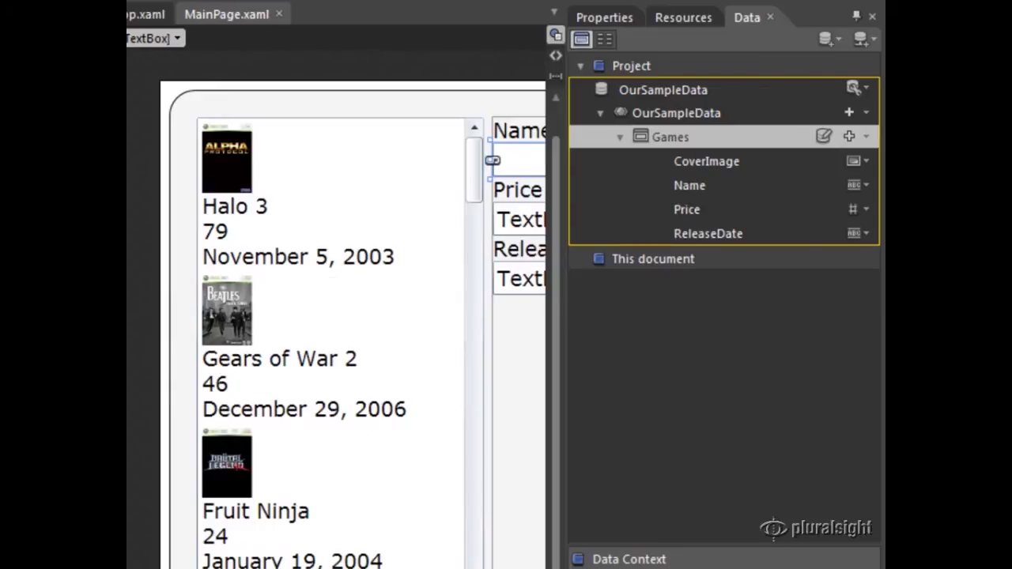
key(F5)
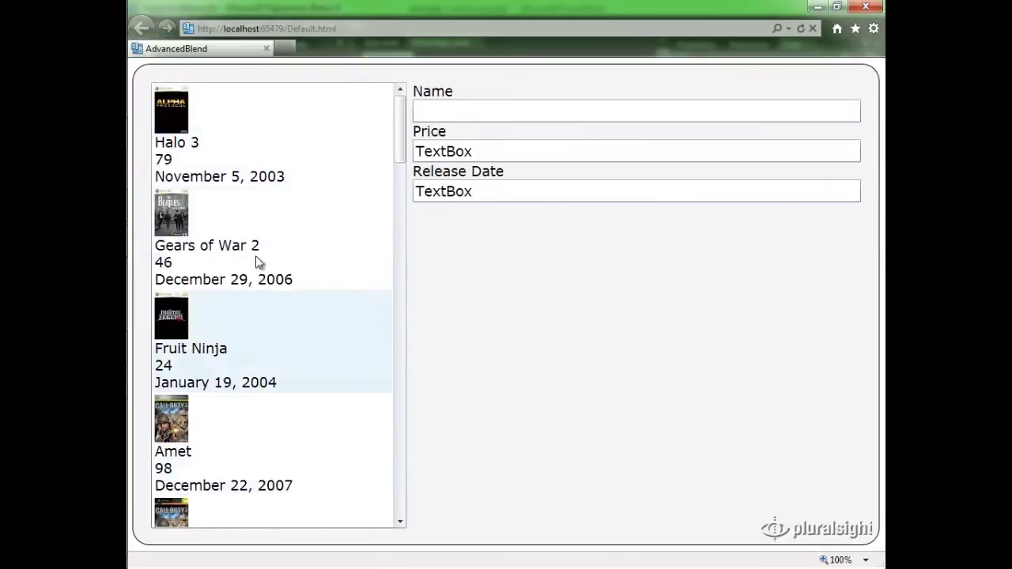
In the running page, select Halo 3, Gears of War 2, Fruit Ninja and Amet
click(401, 146)
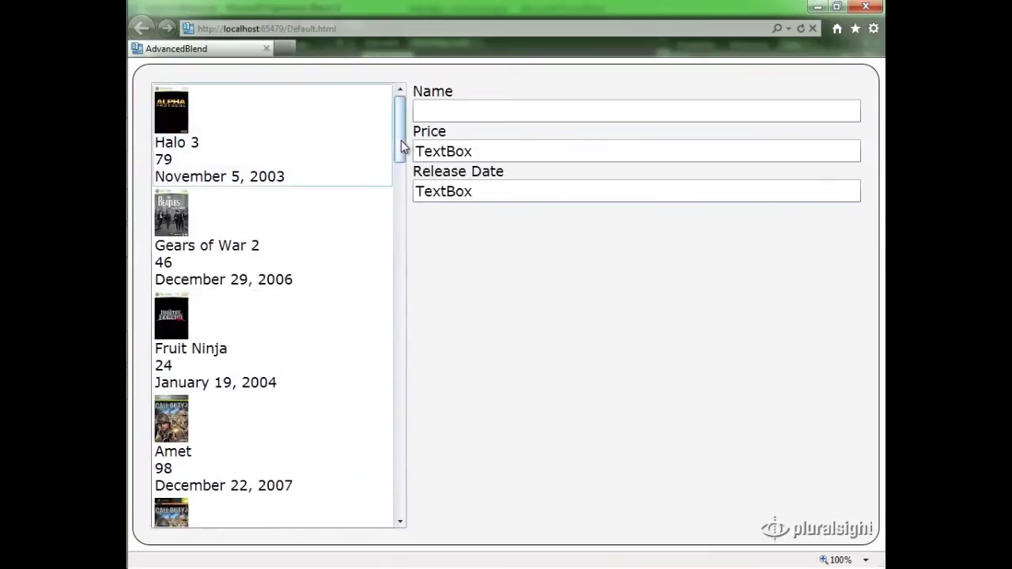
mouse_move(401, 146)
mouse_down()
mouse_move(406, 492)
mouse_move(415, 308)
mouse_move(400, 131)
mouse_up()
click(300, 135)
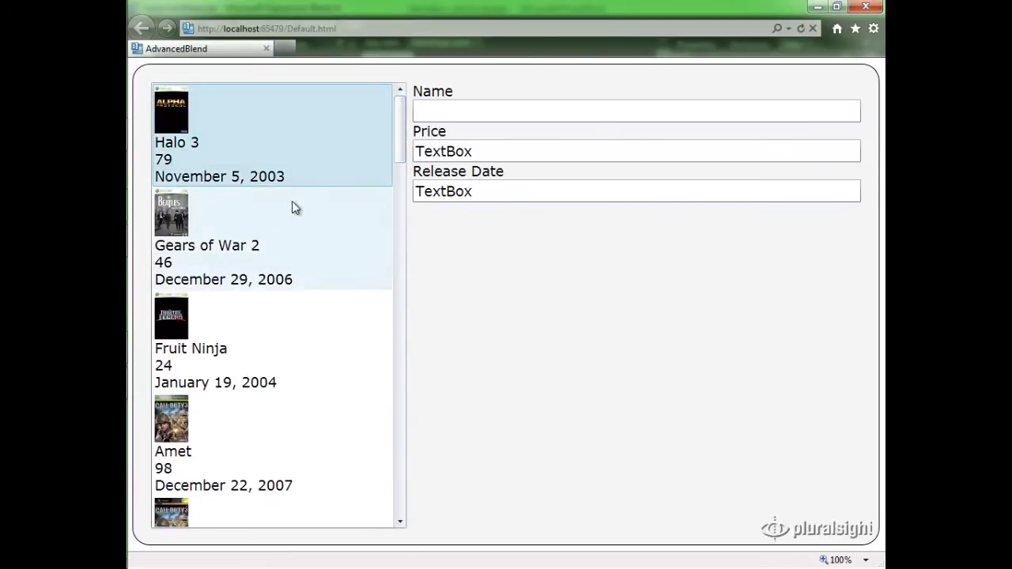
click(291, 211)
click(277, 327)
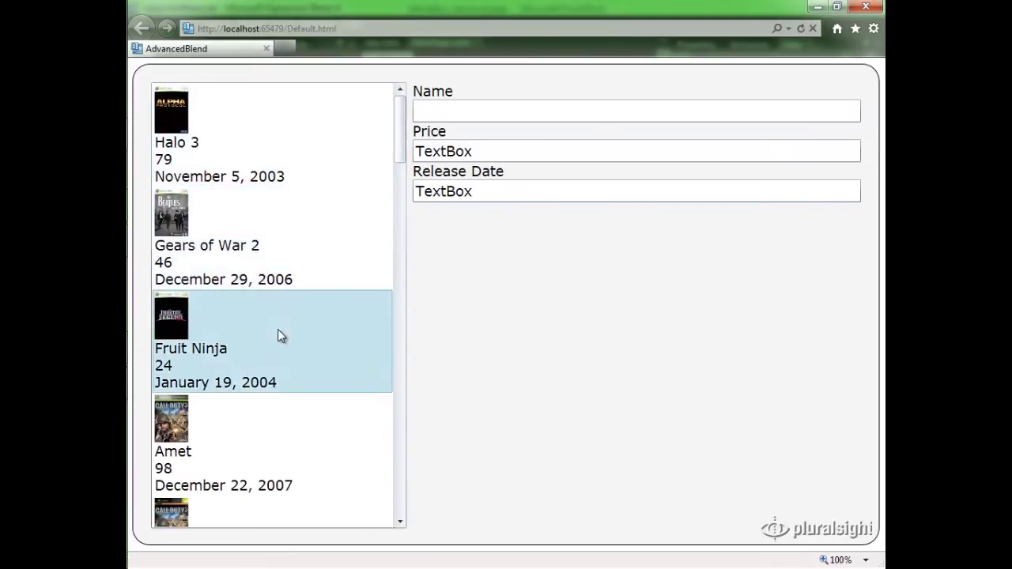
click(266, 414)
Select Class nam, Cras class curae and Duis, then close the browser and pick theList
drag(403, 151, 384, 311)
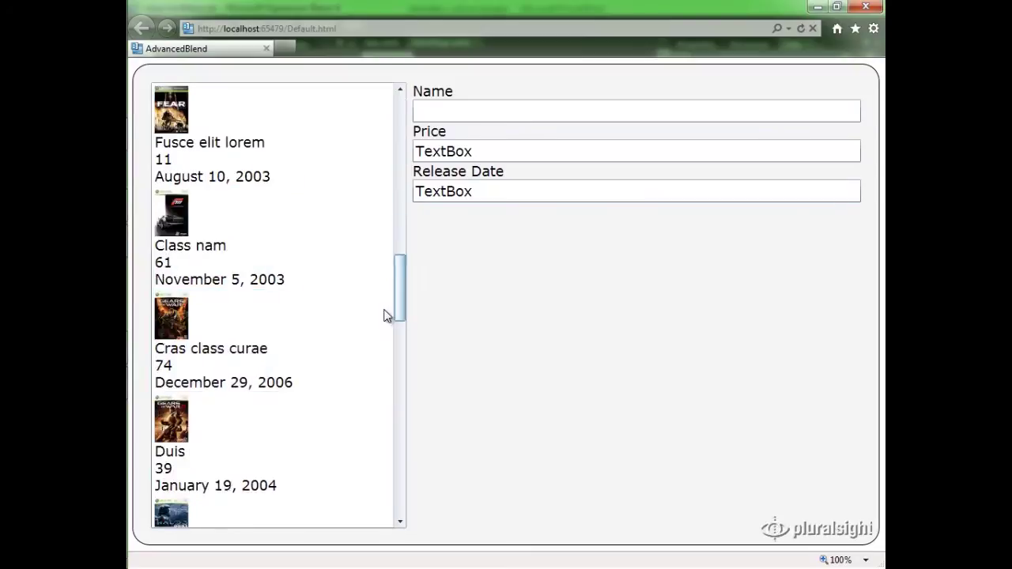
click(267, 215)
click(266, 307)
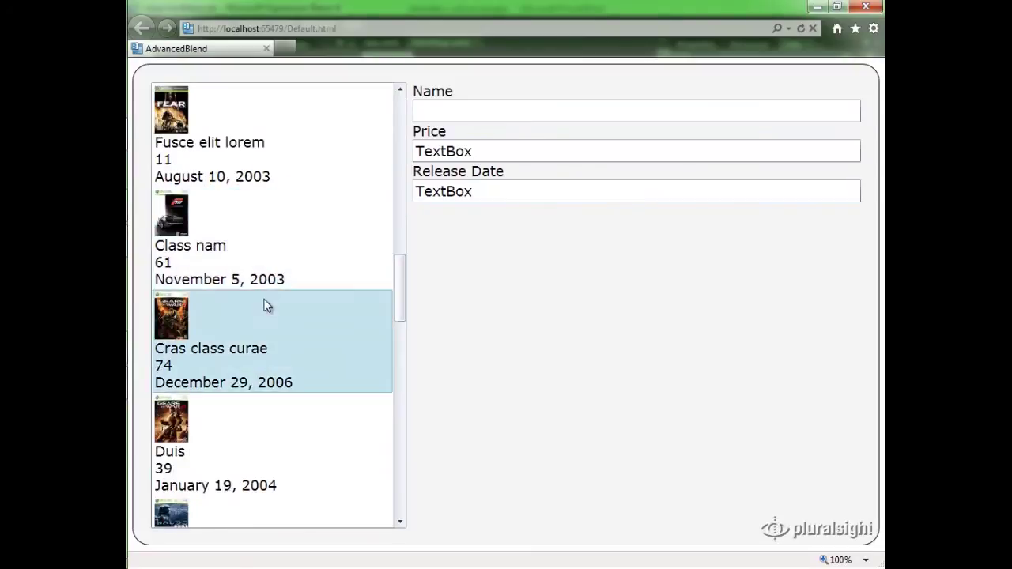
click(268, 421)
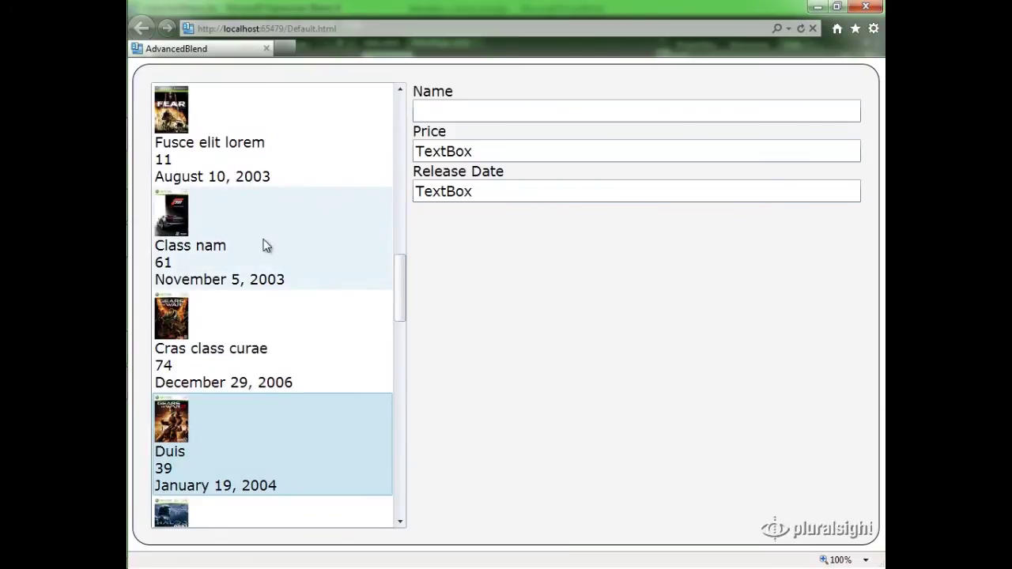
click(870, 8)
click(476, 202)
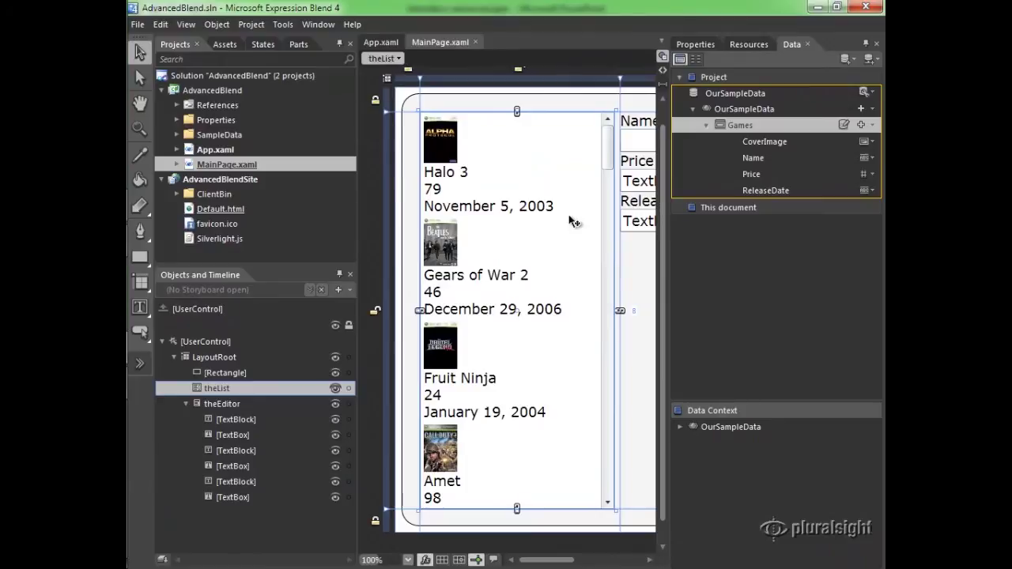
Start editing theList's current generated item template
click(398, 58)
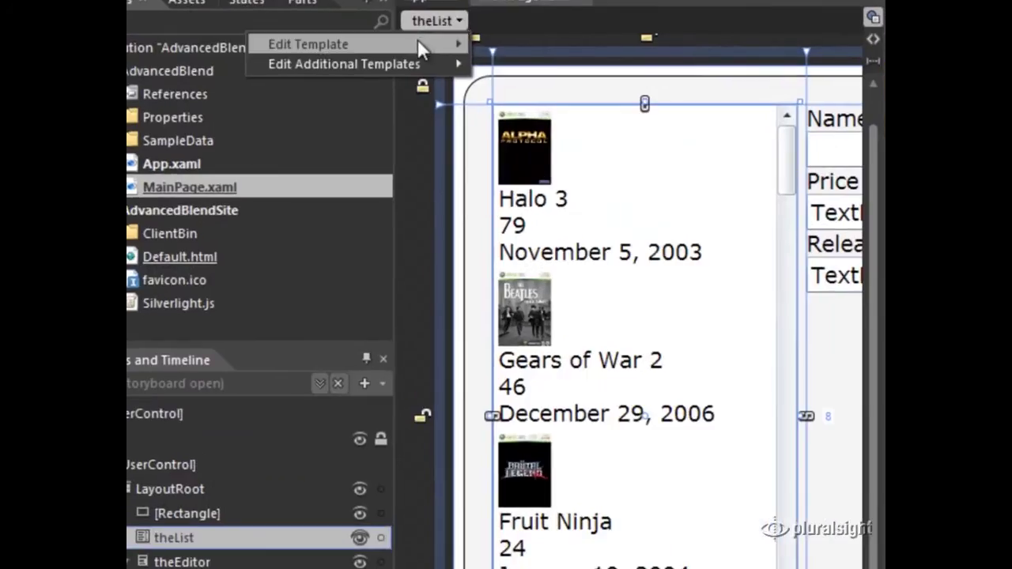
mouse_move(368, 85)
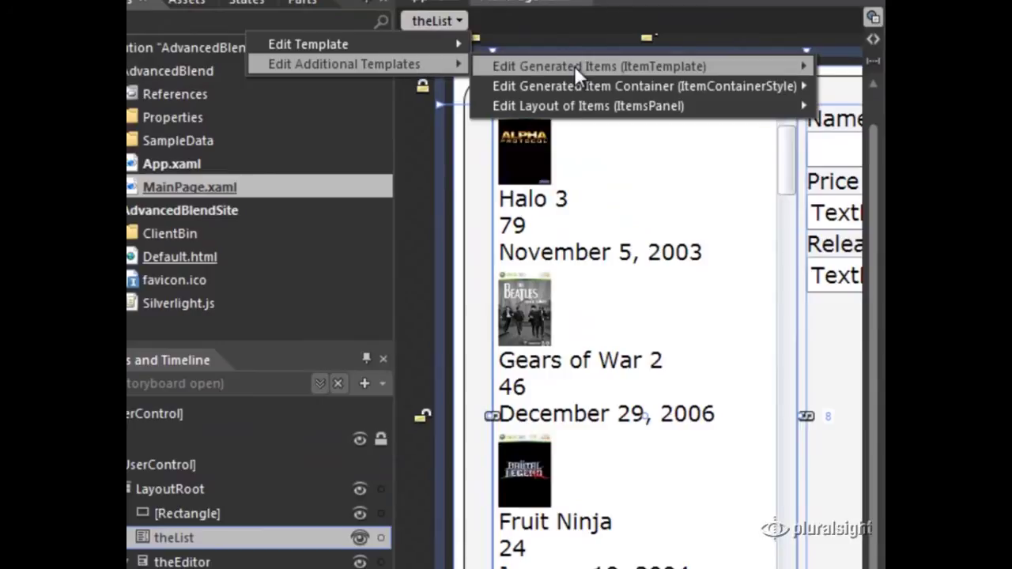
mouse_move(574, 66)
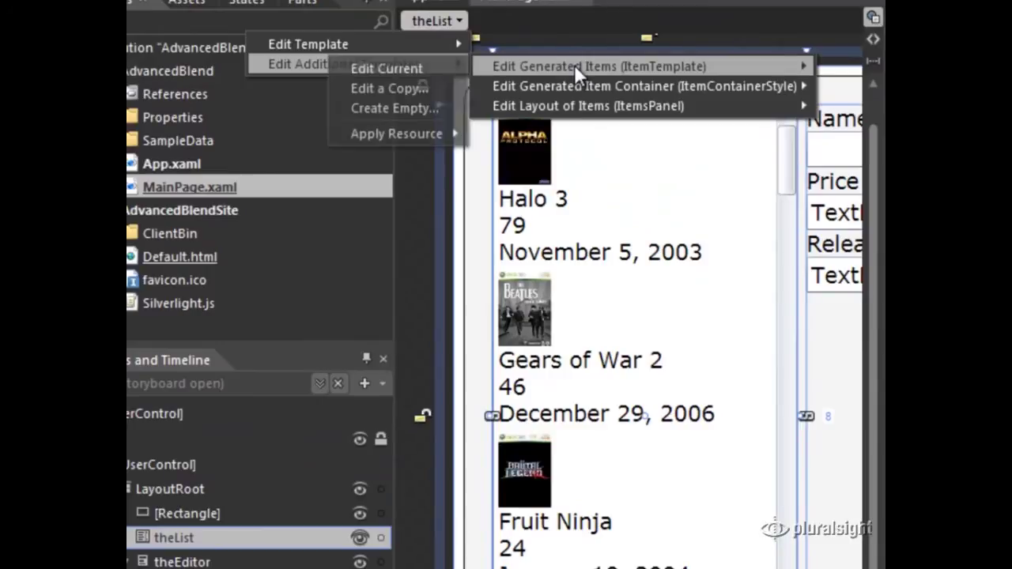
click(424, 69)
Select the template's price text block showing 79 and show its properties
click(546, 162)
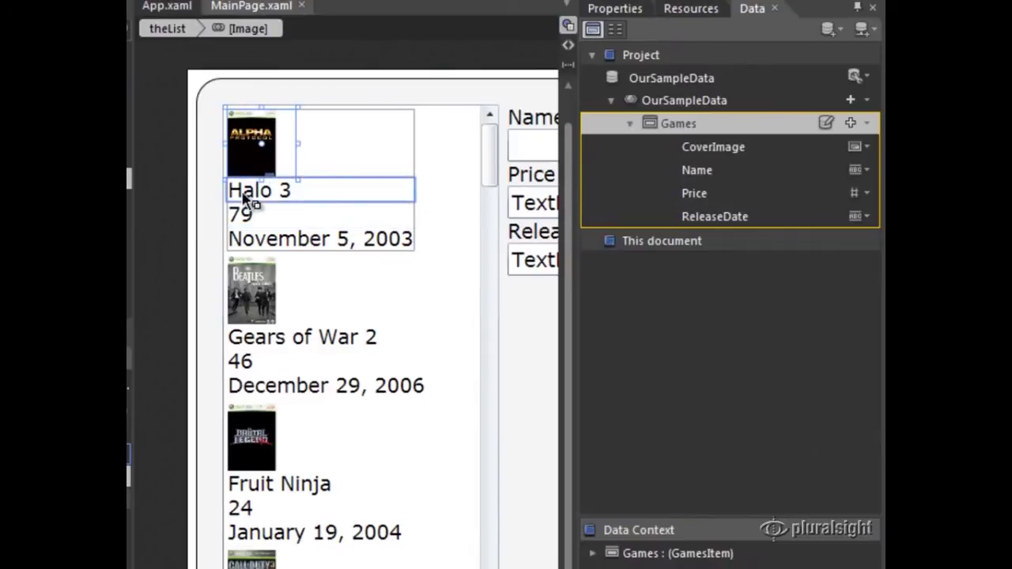
click(246, 196)
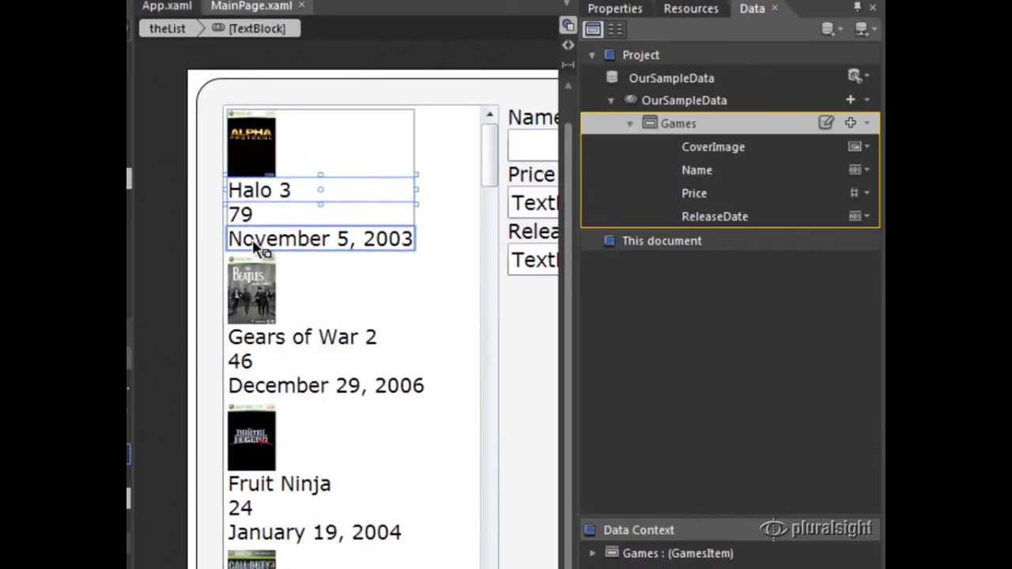
click(257, 241)
click(253, 213)
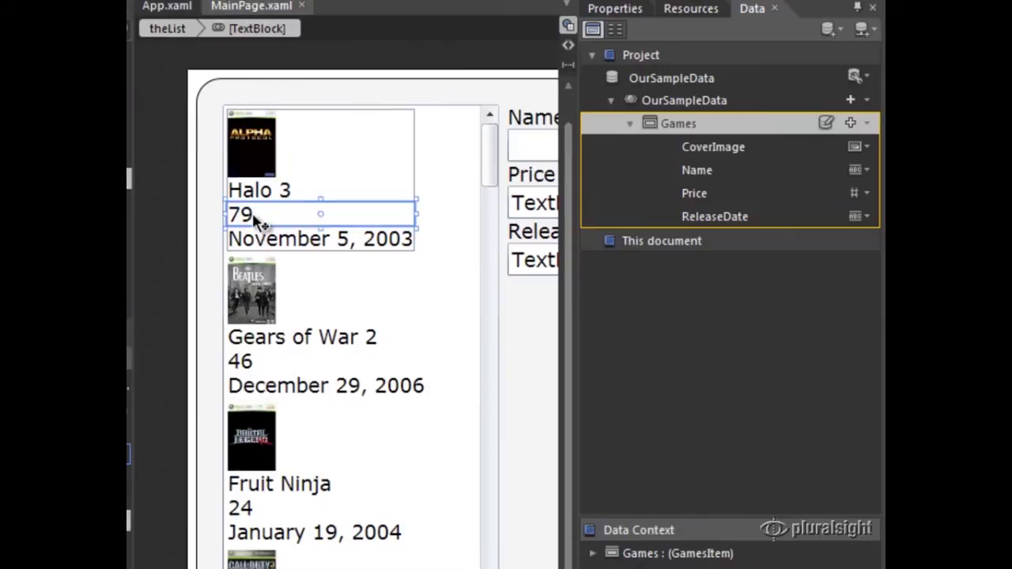
click(630, 10)
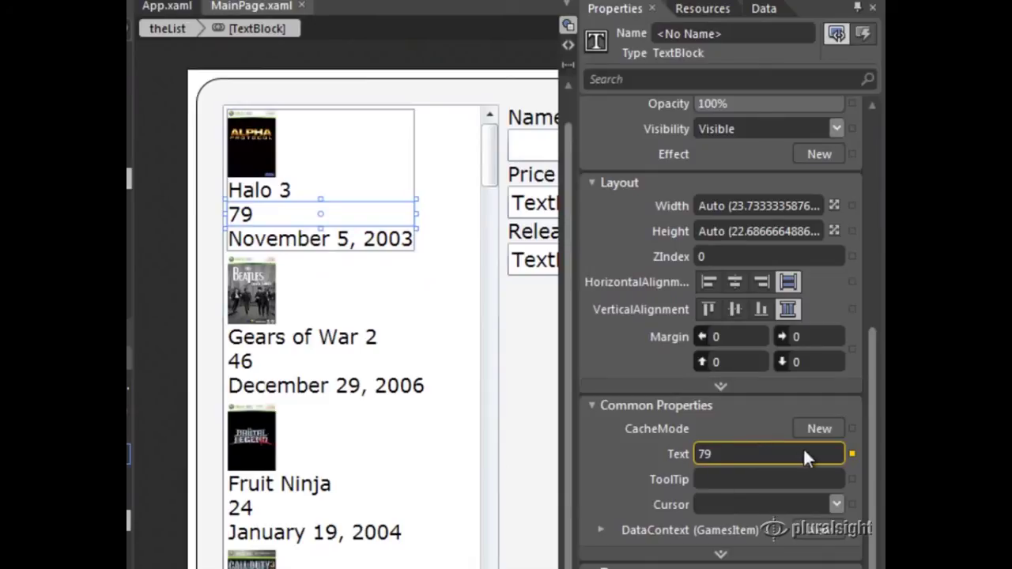
Begin a data binding for the price text's Text, review its advanced settings, then cancel
click(852, 453)
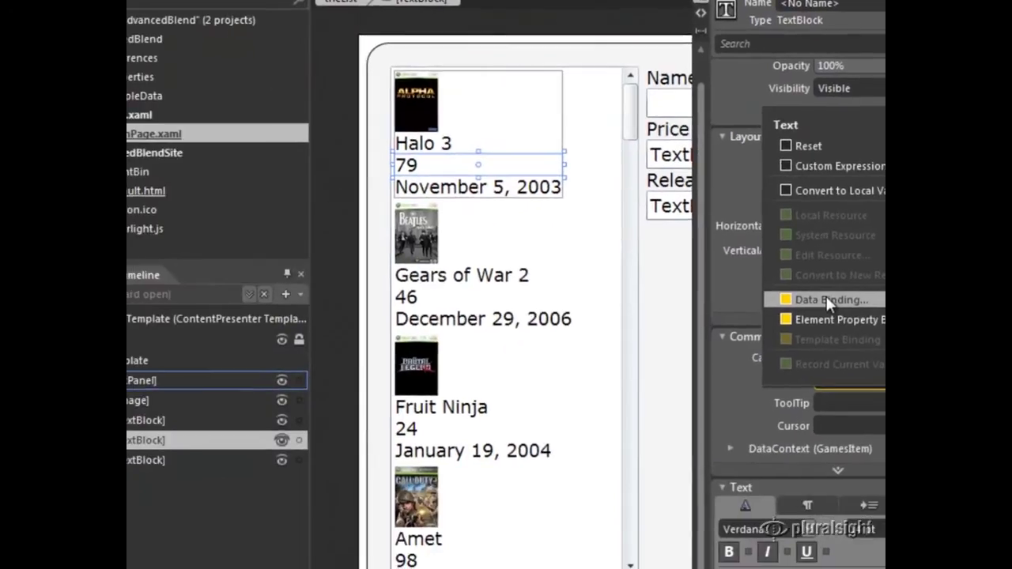
click(708, 362)
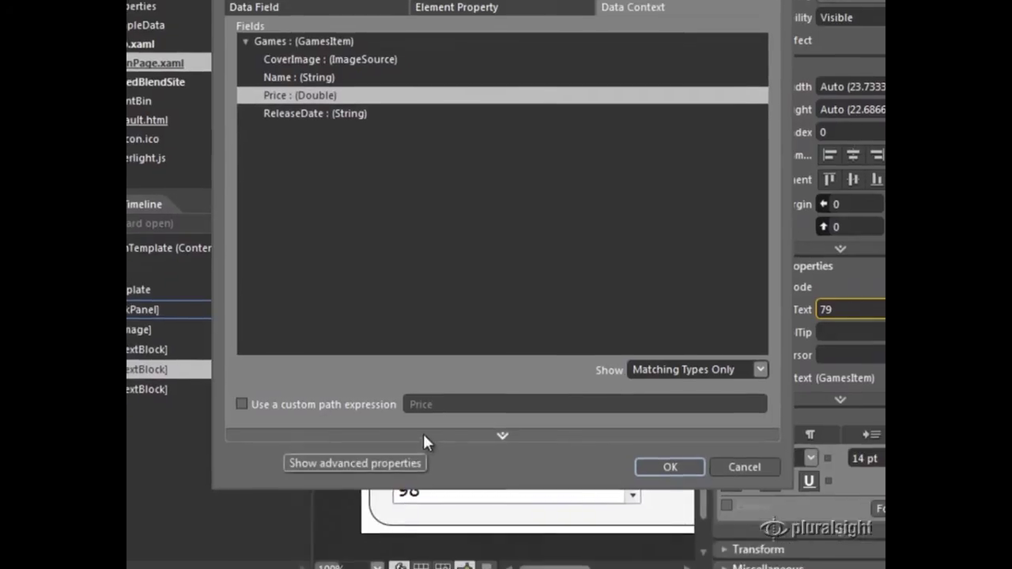
click(419, 506)
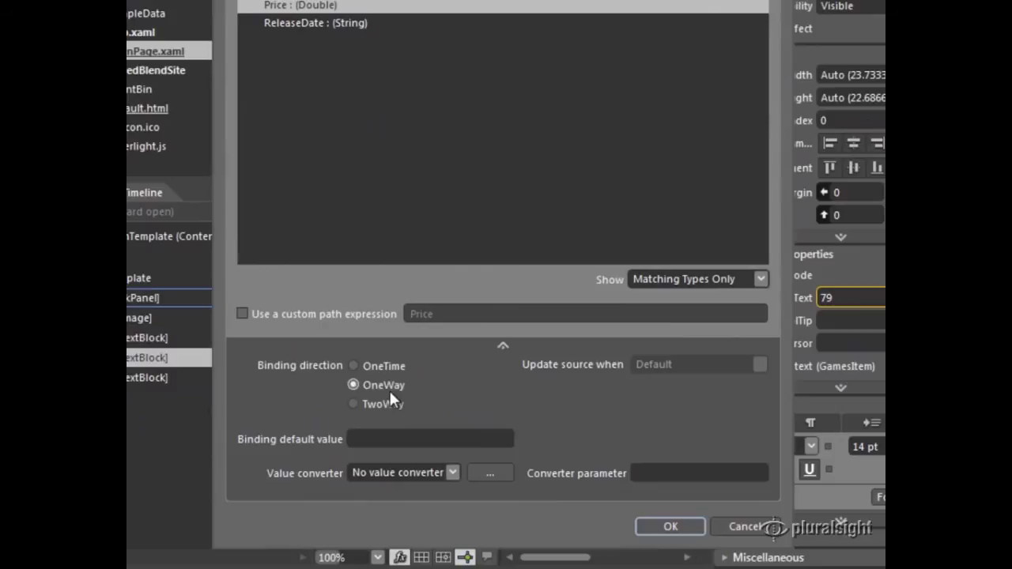
click(746, 525)
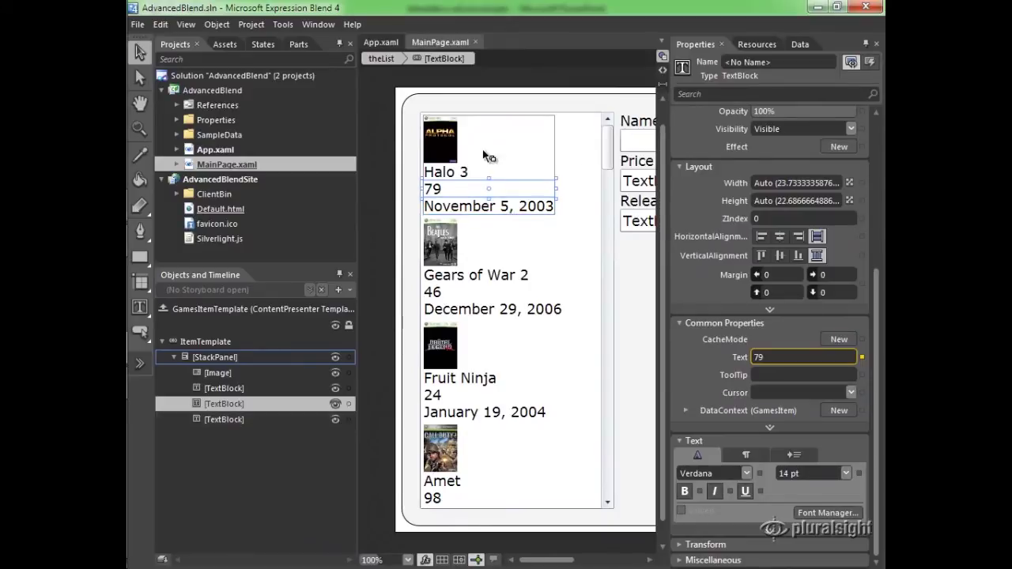
Make the game name text in the item template bold
click(468, 172)
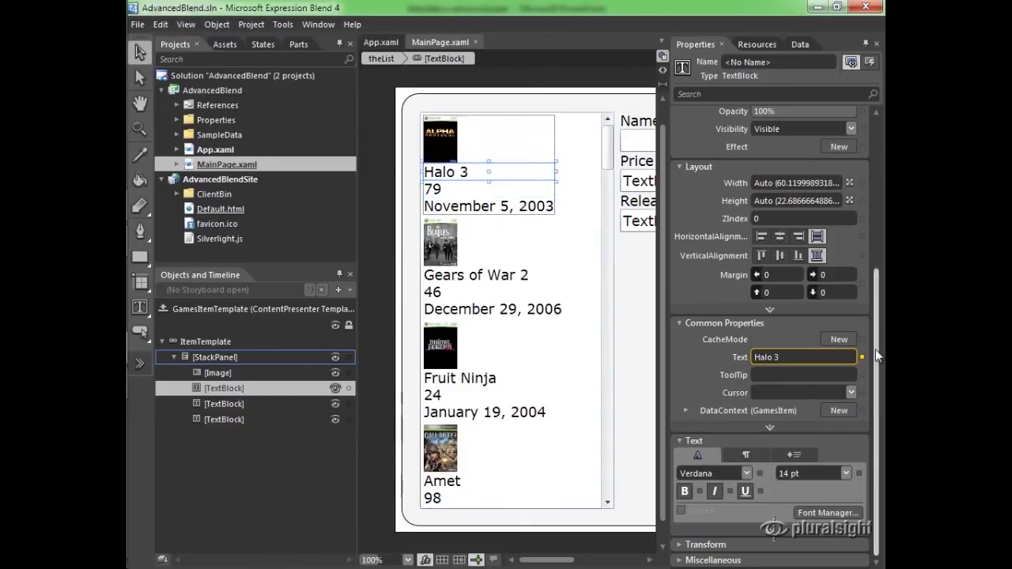
scroll(869, 206, up, 3)
scroll(870, 206, down, 5)
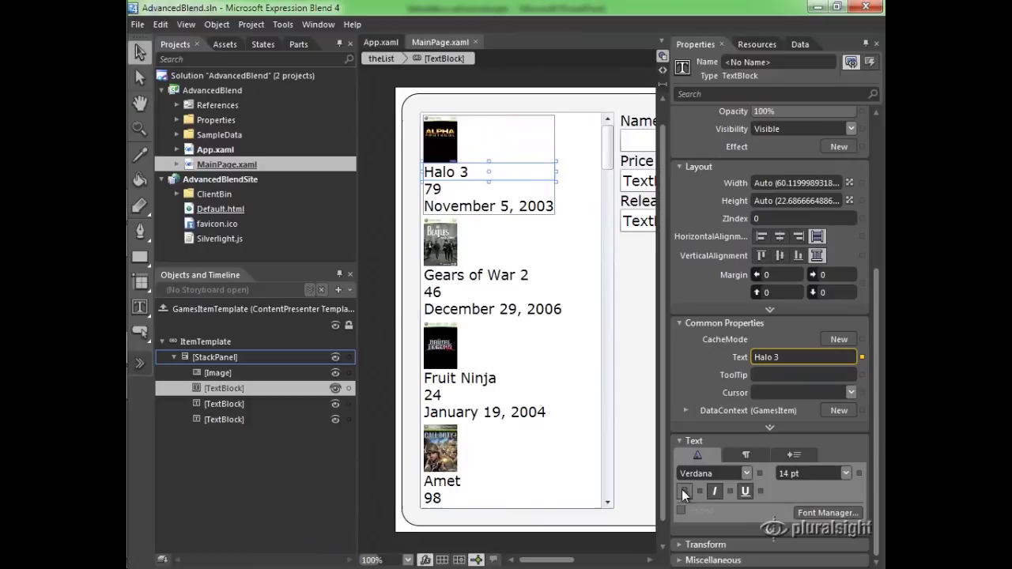
click(685, 491)
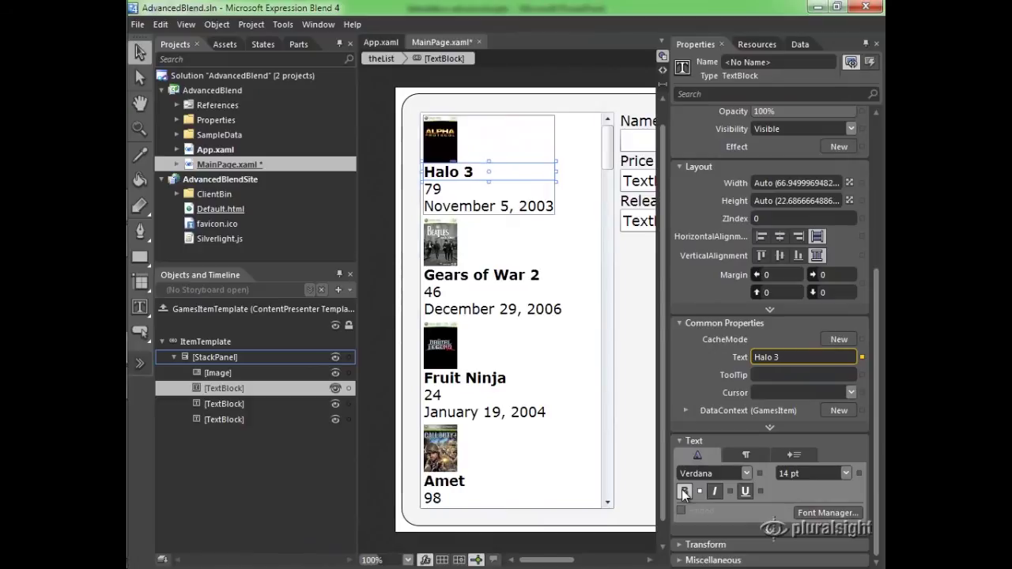
Set the release date text's font size to 10 pt
click(480, 209)
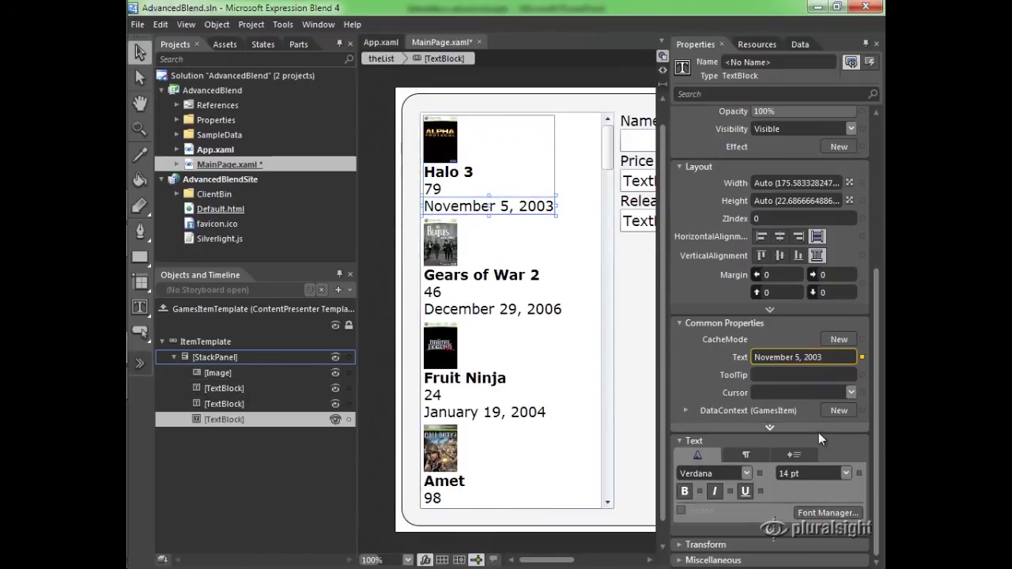
click(845, 472)
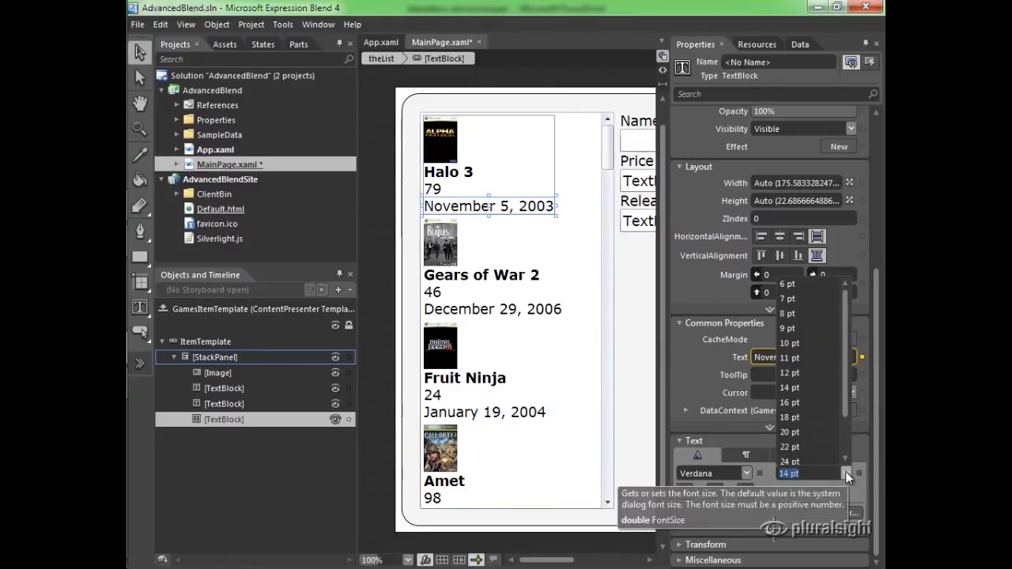
click(797, 345)
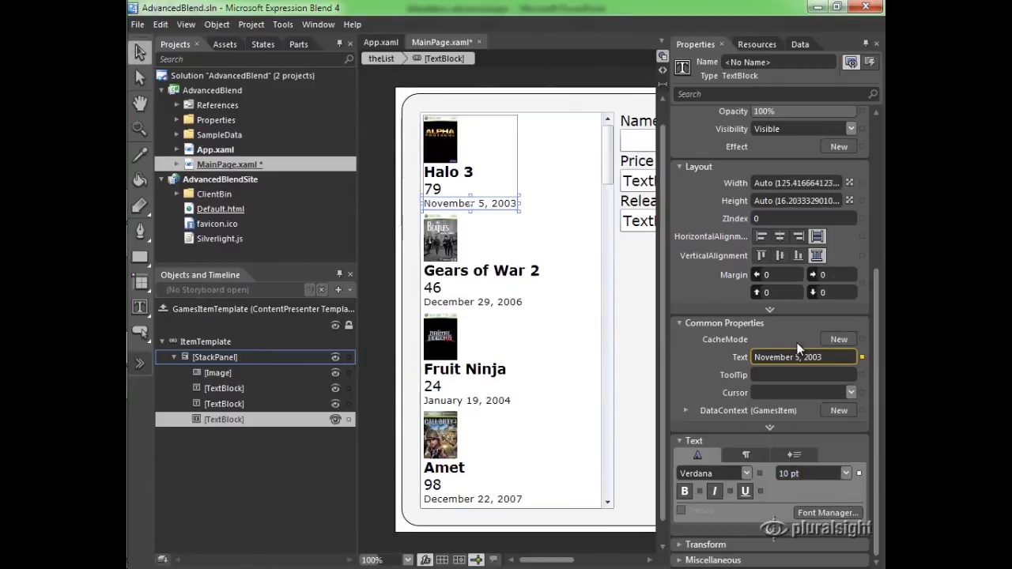
click(447, 189)
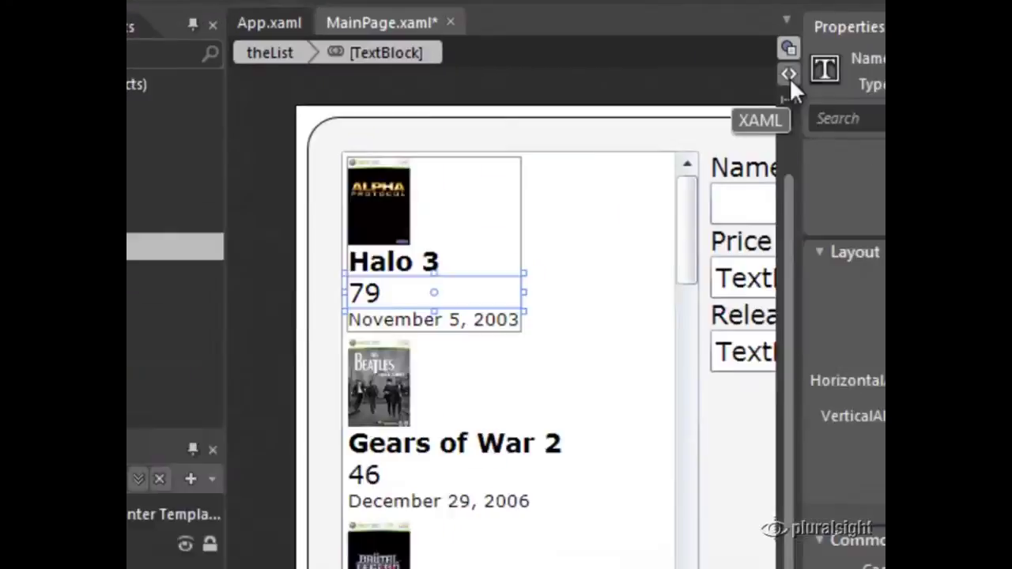
In XAML, append ', StringFormat=c' to the item template's Price binding, then return to Design view
click(661, 70)
scroll(538, 309, left, 3)
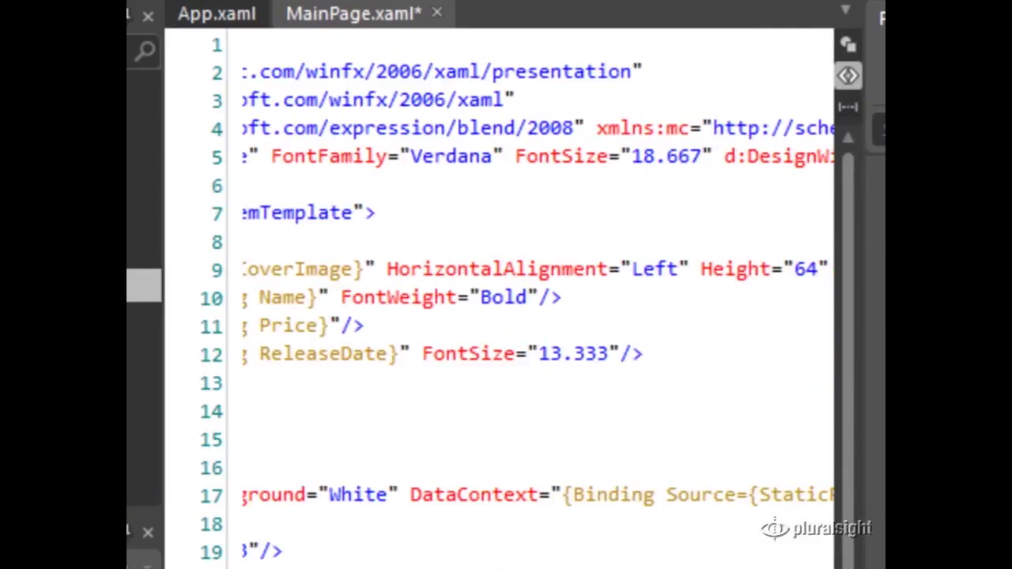
key(Up)
key(Up)
key(Up)
key(Up)
key(Up)
key(Up)
key(Up)
key(Up)
key(Up)
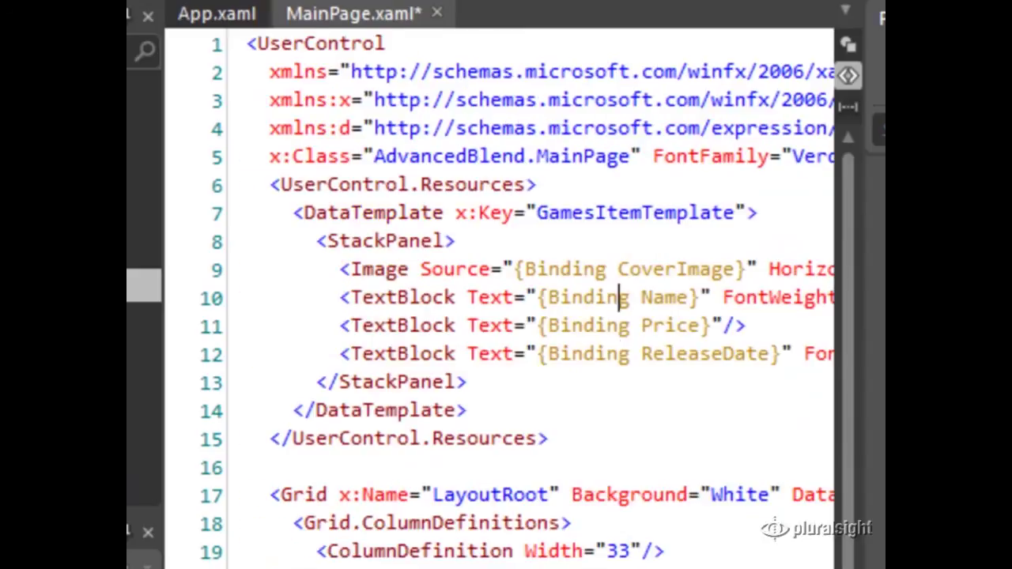
key(Left)
key(Left)
key(Left)
key(Left)
key(Left)
key(Left)
key(Left)
key(ctrl+Left)
key(ctrl+Left)
key(ctrl+Left)
key(ctrl+Left)
key(ctrl+Left)
key(ctrl+shift+Left)
key(Down)
key(Down)
key(Down)
key(ctrl+Right)
key(ctrl+Right)
key(ctrl+Right)
key(ctrl+Right)
key(ctrl+Right)
key(Down)
key(ctrl+Right)
text(, StringFormat=c)
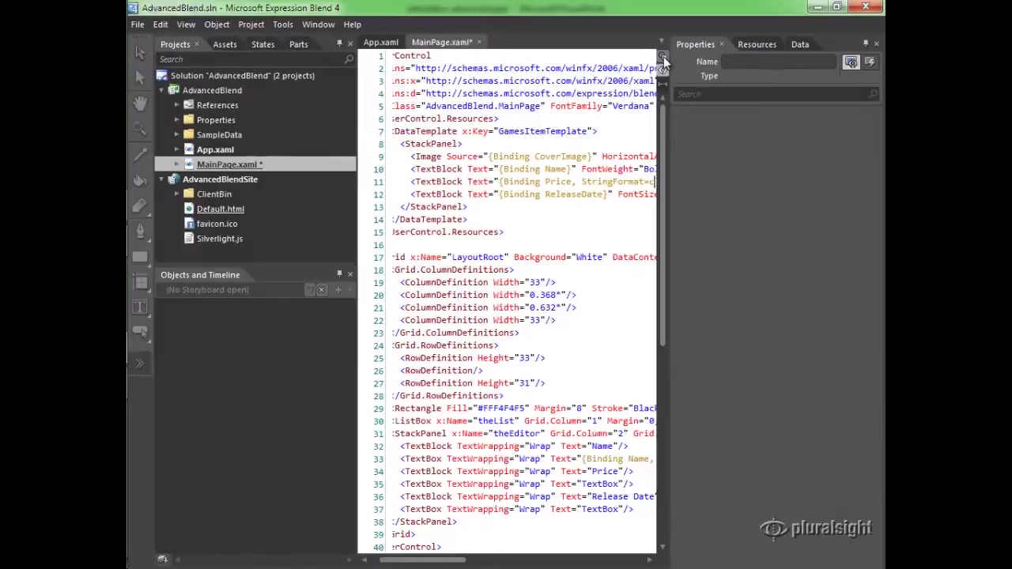
click(846, 43)
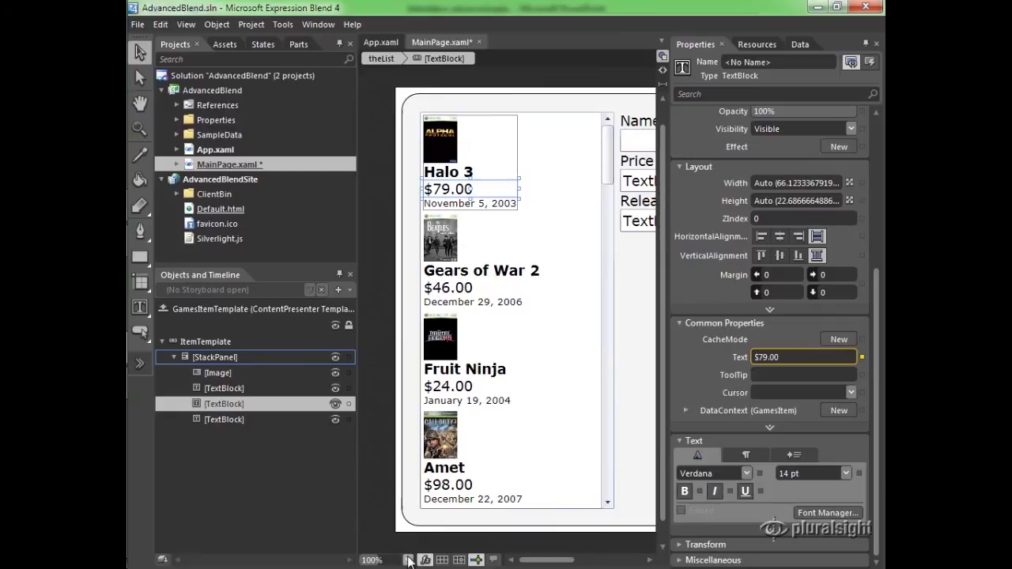
Clear the selection, zoom to fit and then 50%, and show the Data panel's sample data
click(379, 513)
click(409, 560)
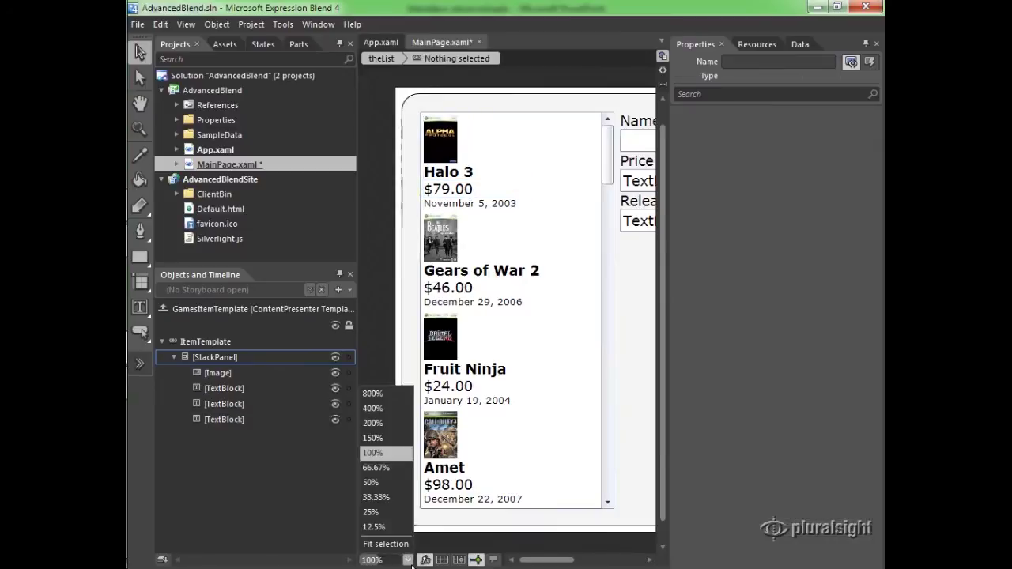
click(385, 544)
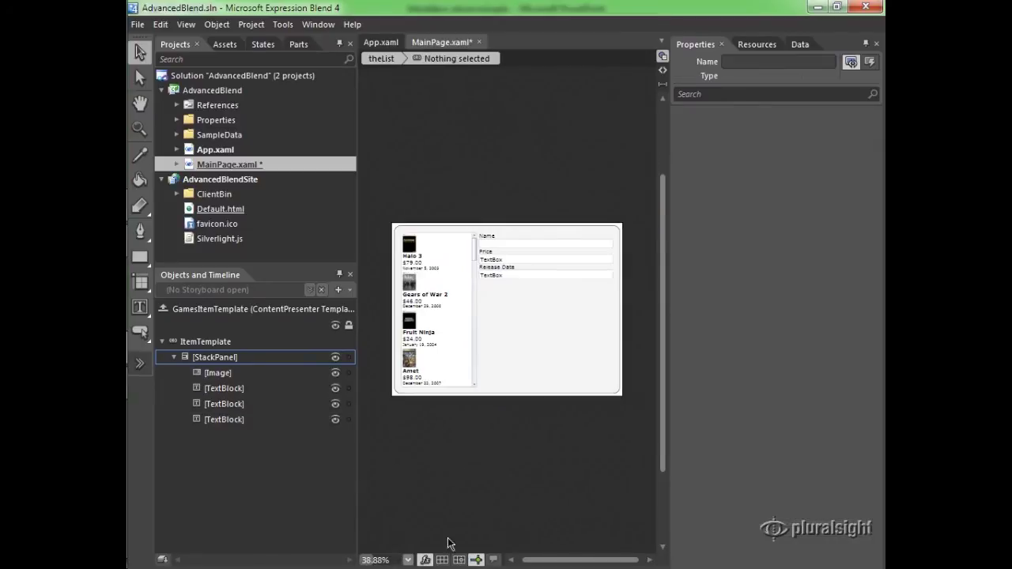
click(407, 559)
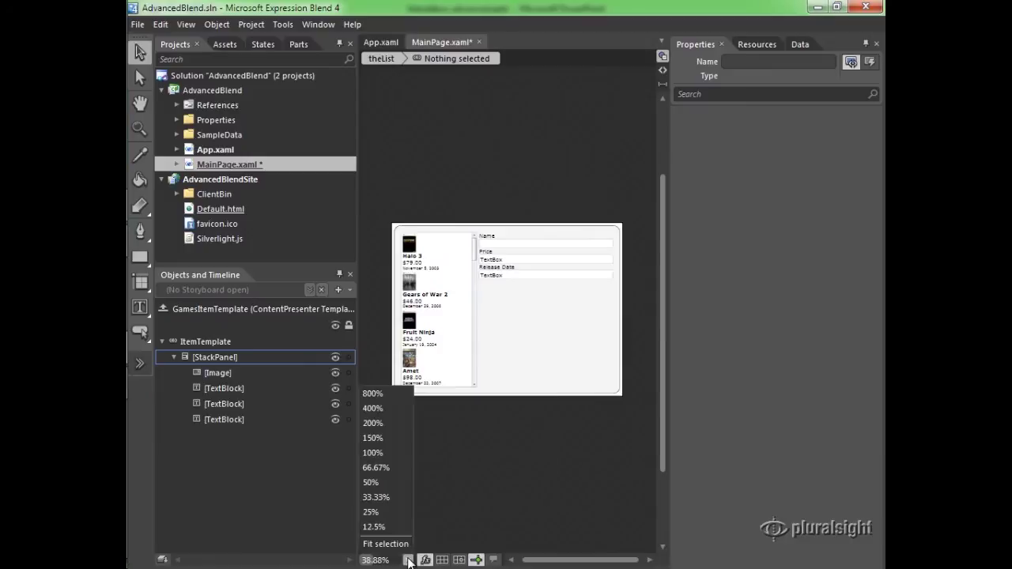
click(385, 483)
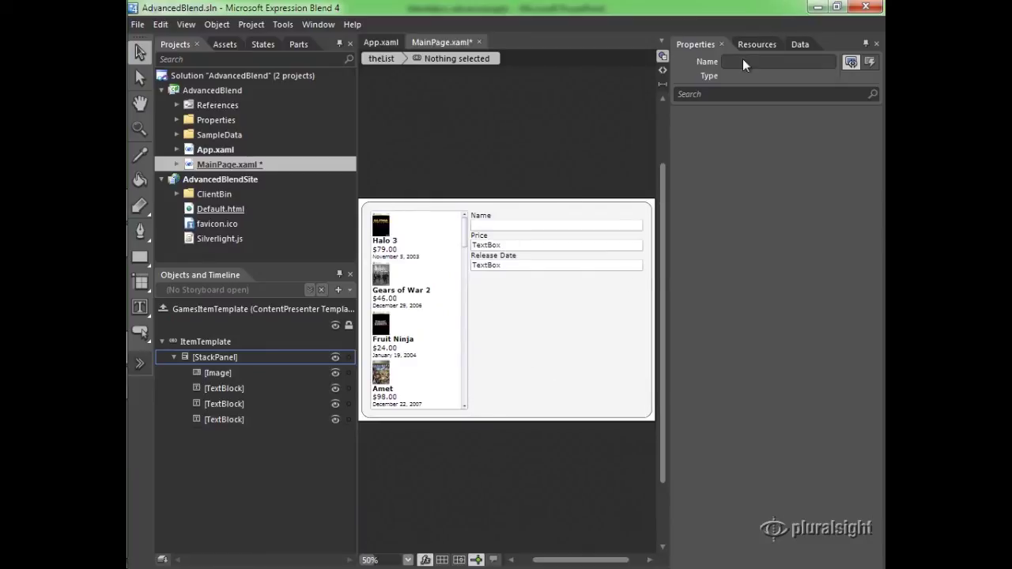
click(797, 44)
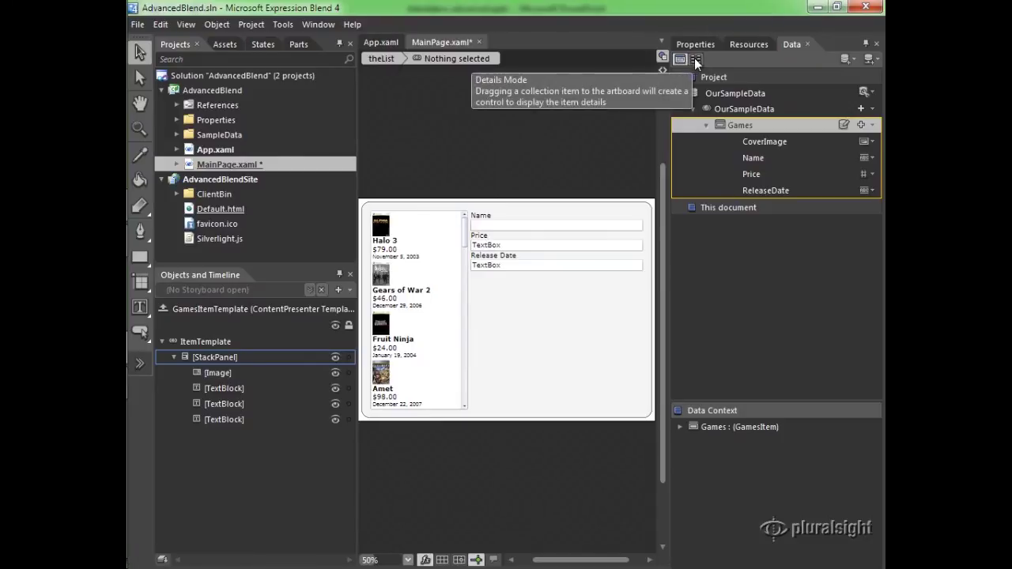
Switch the Games sample data to Details Mode, previewing both Games drags on the artboard
drag(743, 128, 743, 93)
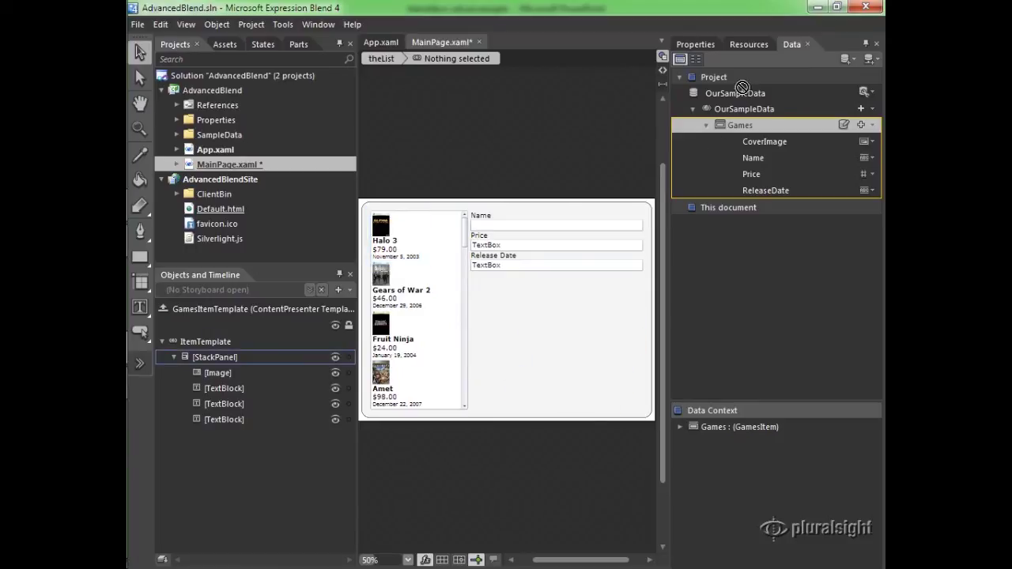
click(696, 62)
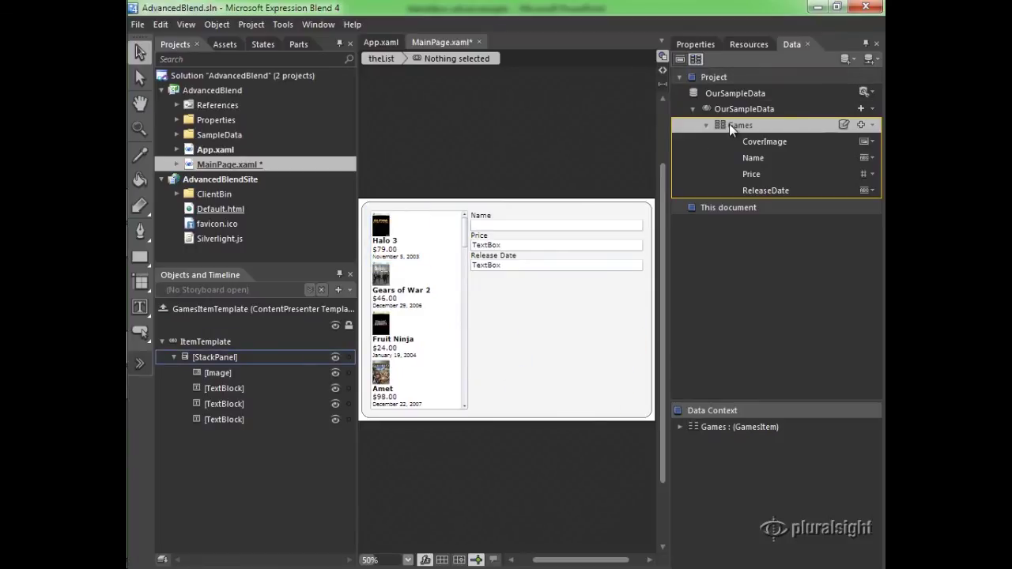
drag(731, 129, 766, 140)
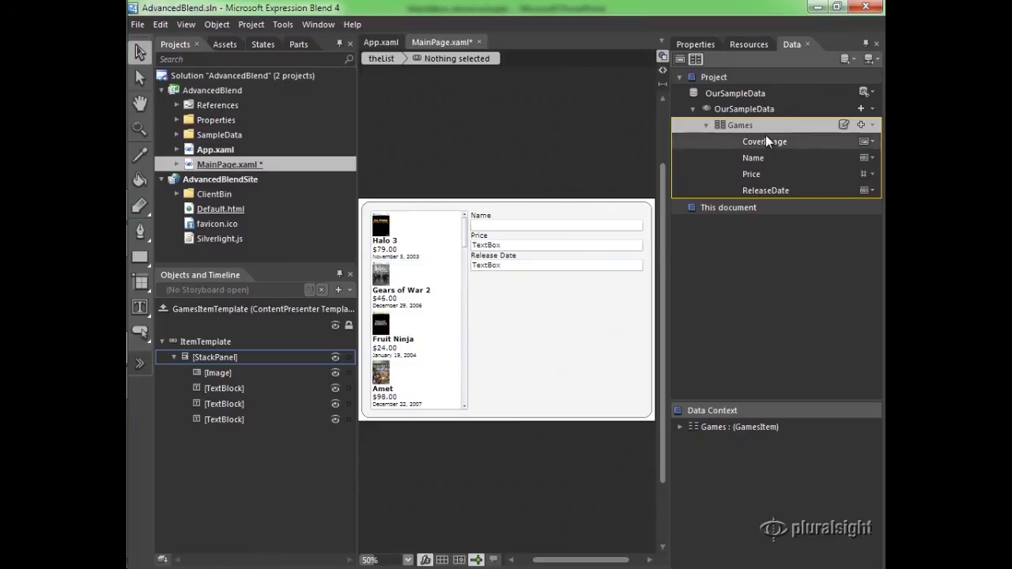
click(695, 45)
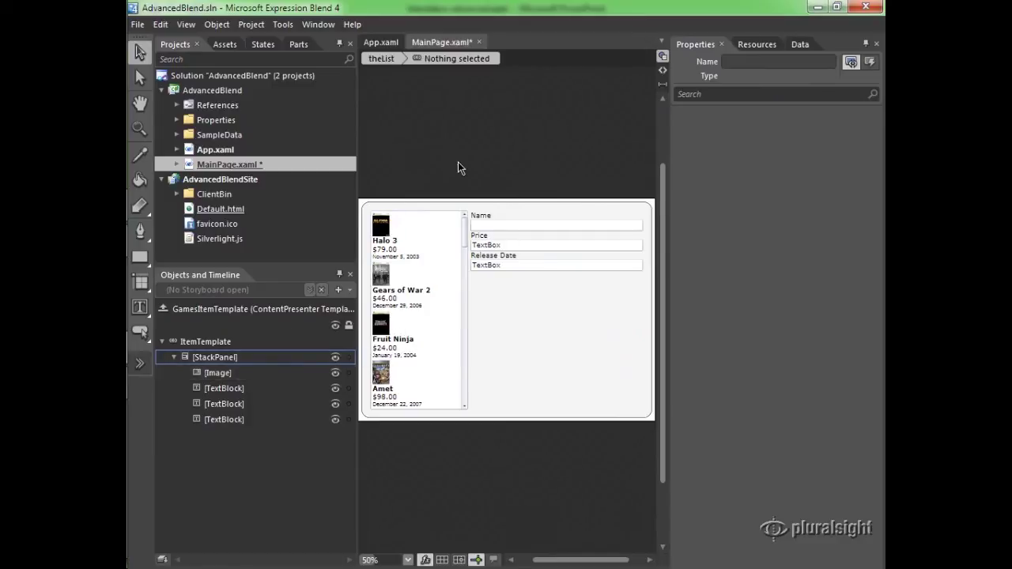
Select theEditor, filter Properties with 'data', and start an Element Property Binding for DataContext
click(383, 60)
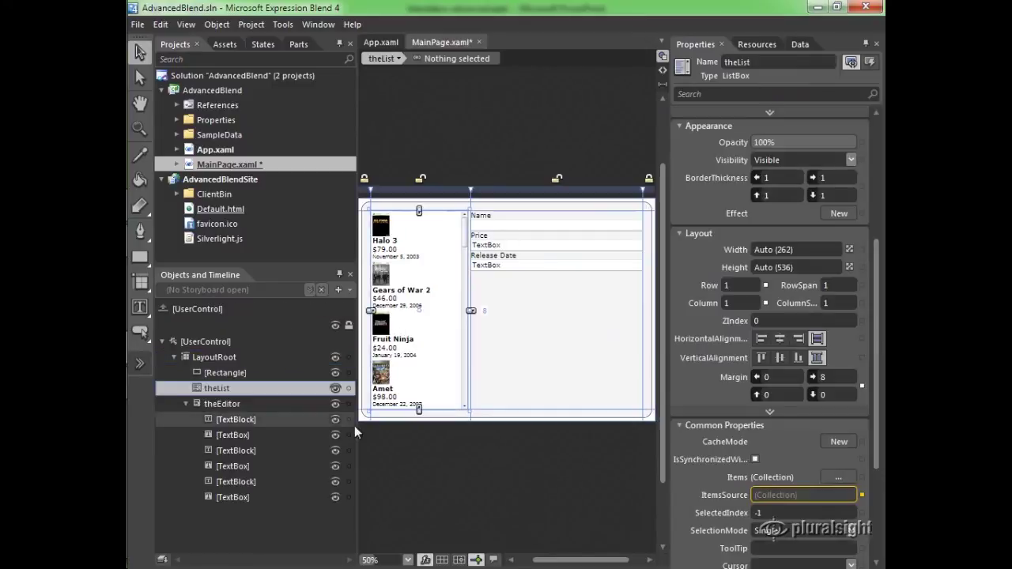
click(218, 404)
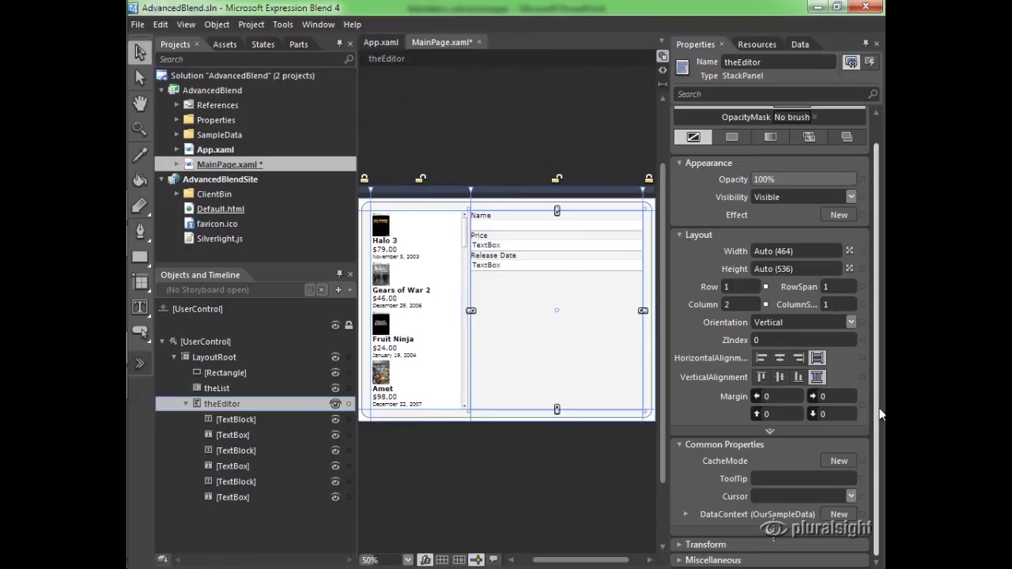
click(708, 93)
text(datacon)
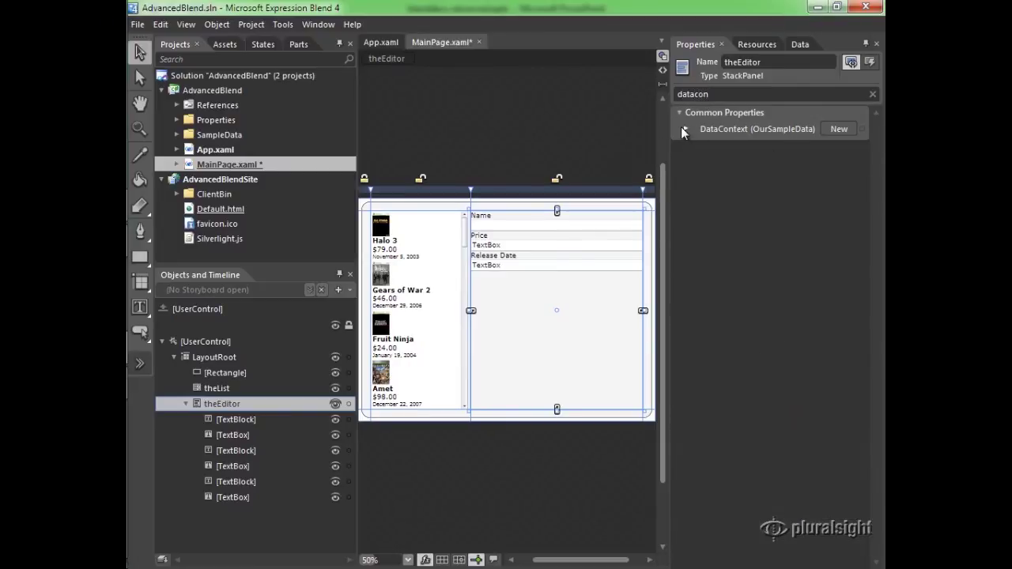
click(863, 128)
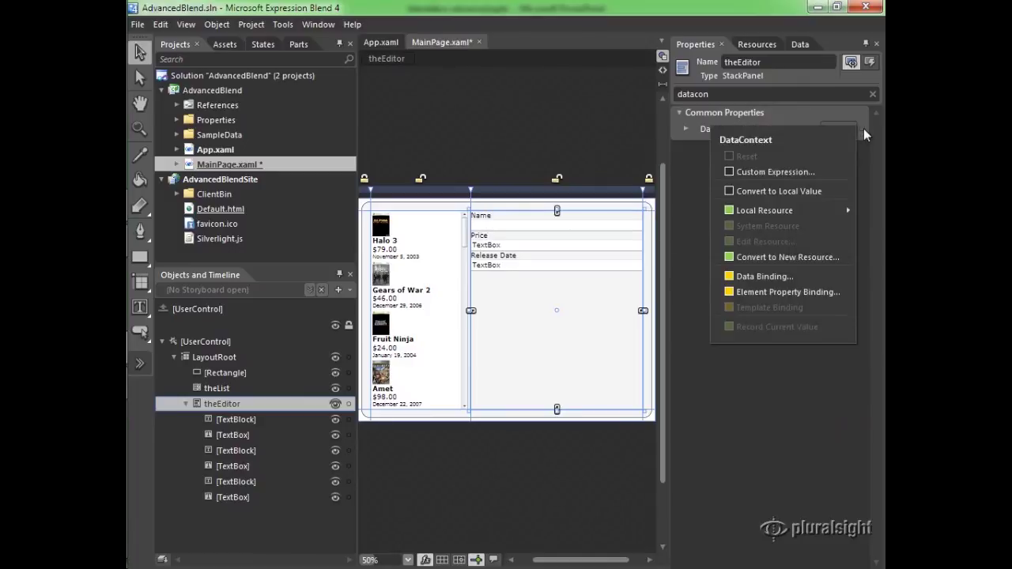
click(773, 290)
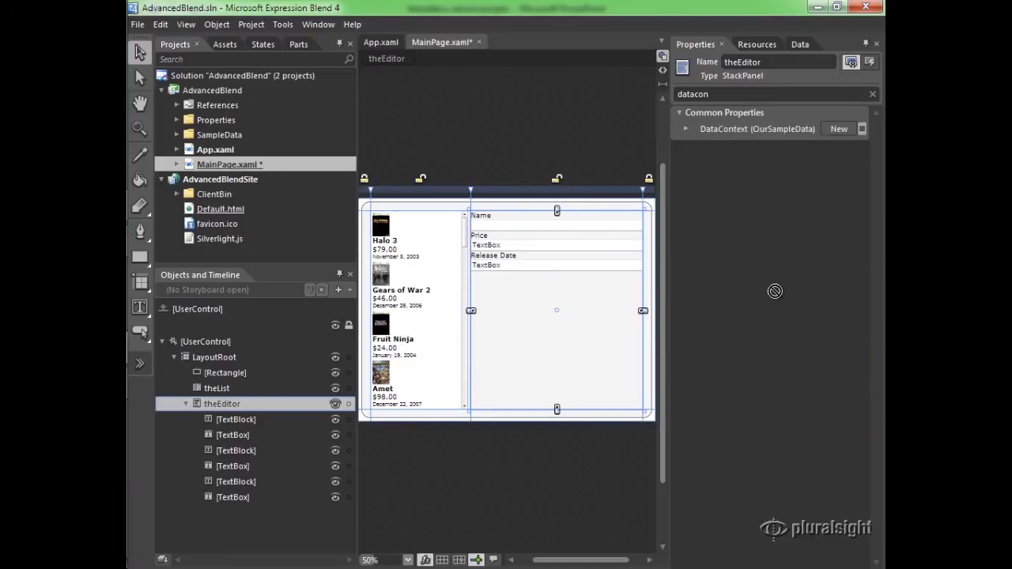
Bind theEditor's DataContext to theList's SelectedItem property and confirm the binding
click(414, 252)
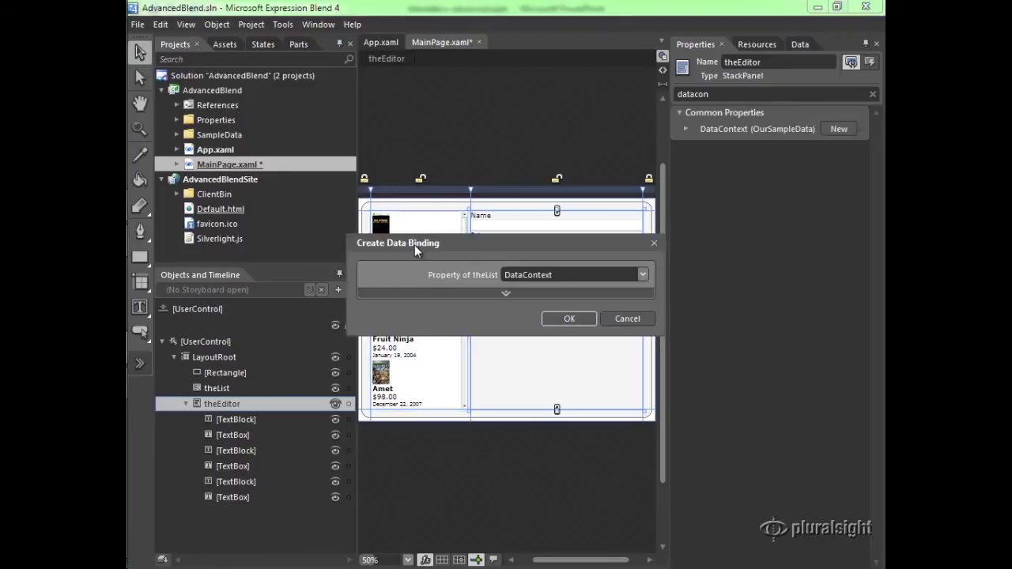
click(643, 275)
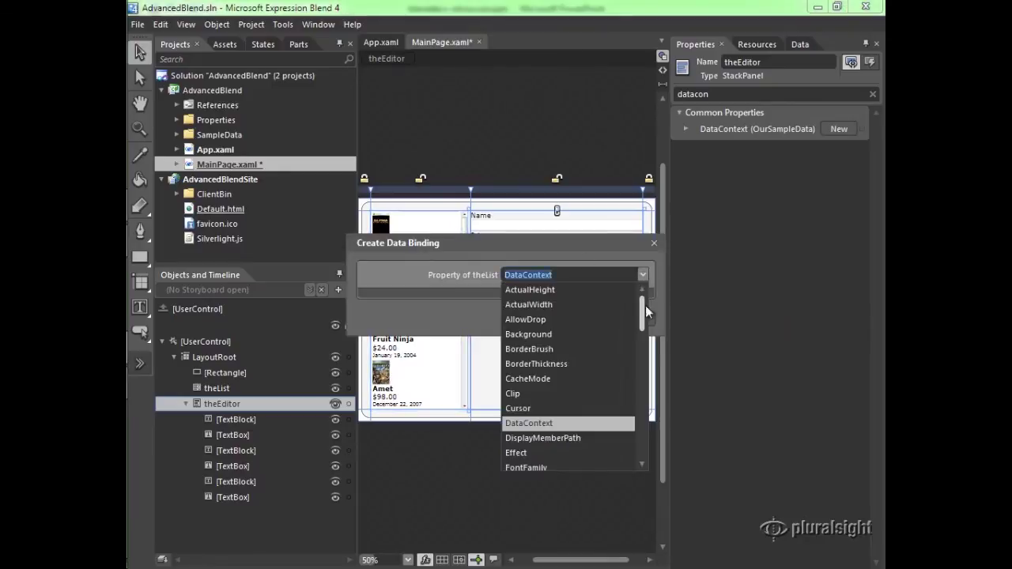
drag(644, 311, 645, 422)
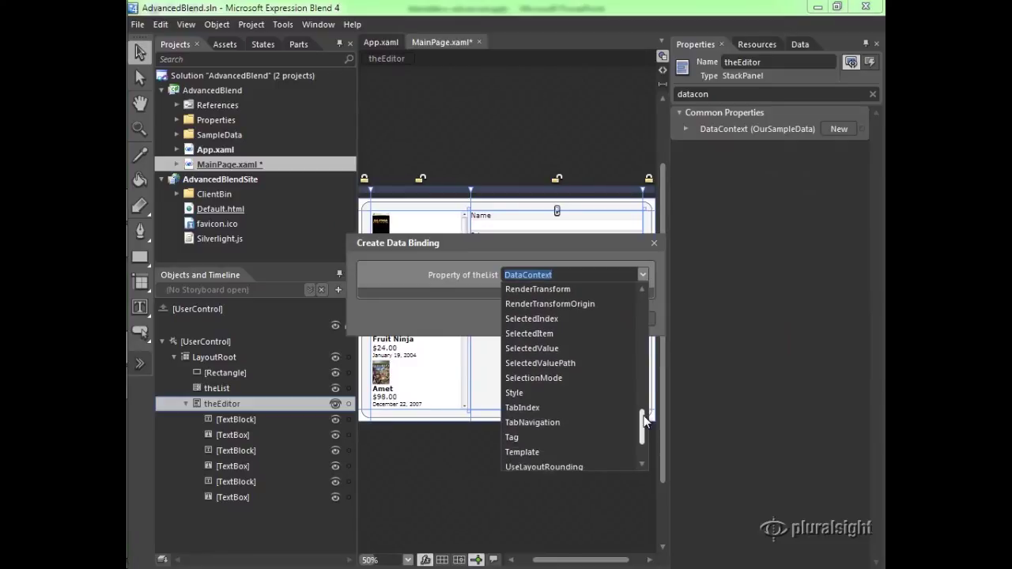
click(570, 337)
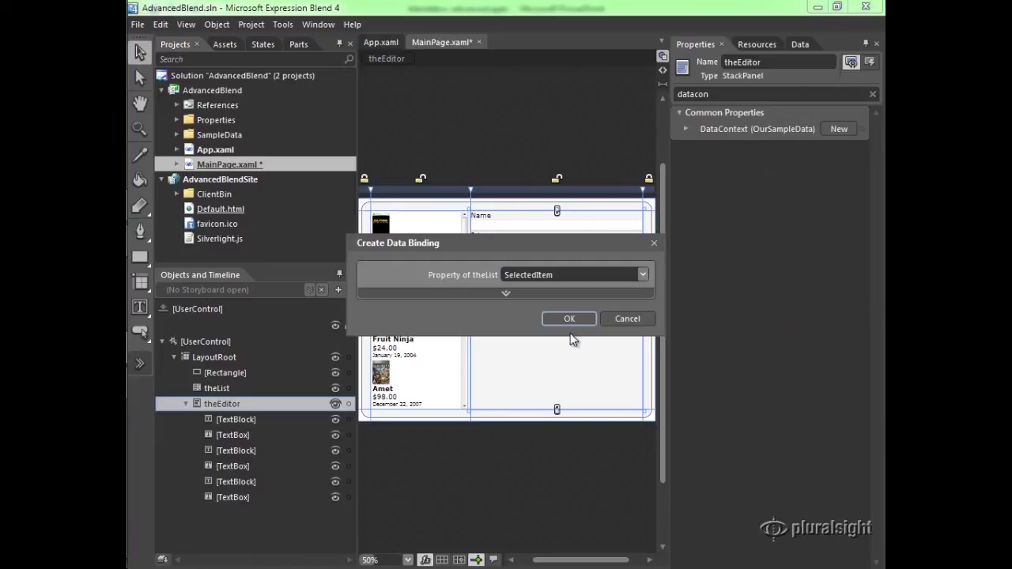
click(570, 318)
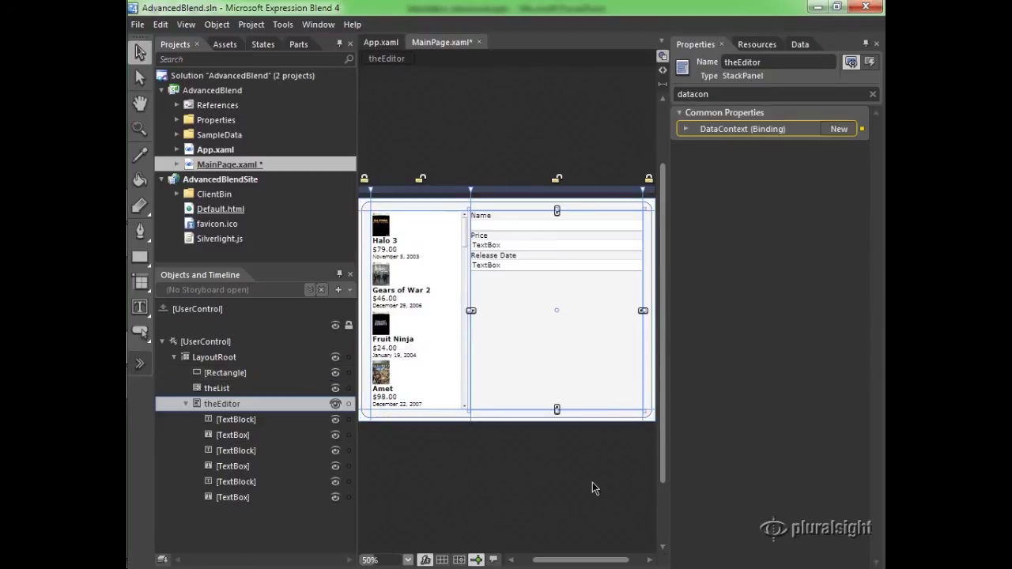
click(509, 229)
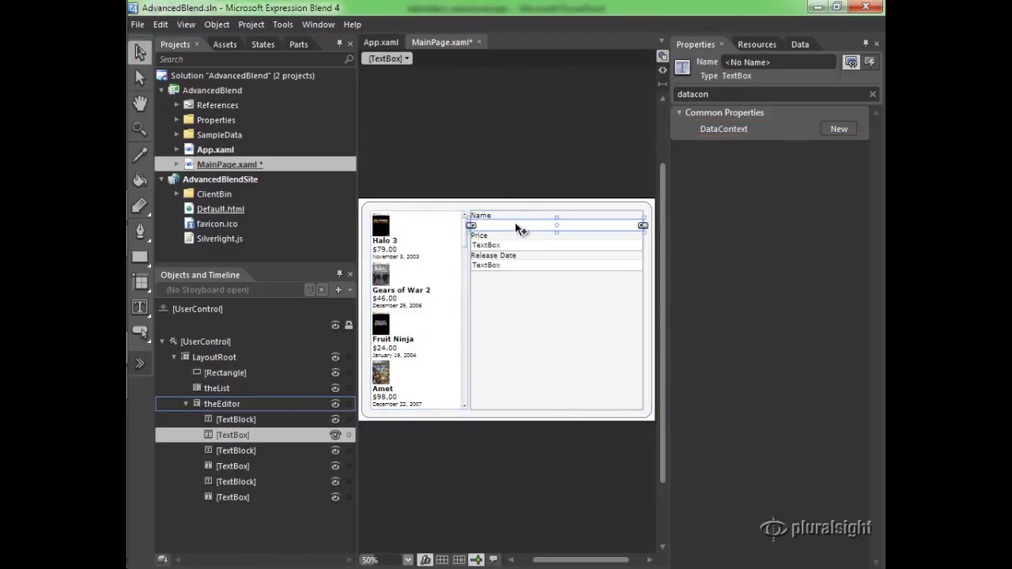
Run with F5, select games like Halo 3 and Gears of War 2 to check Name, then close the browser
key(F5)
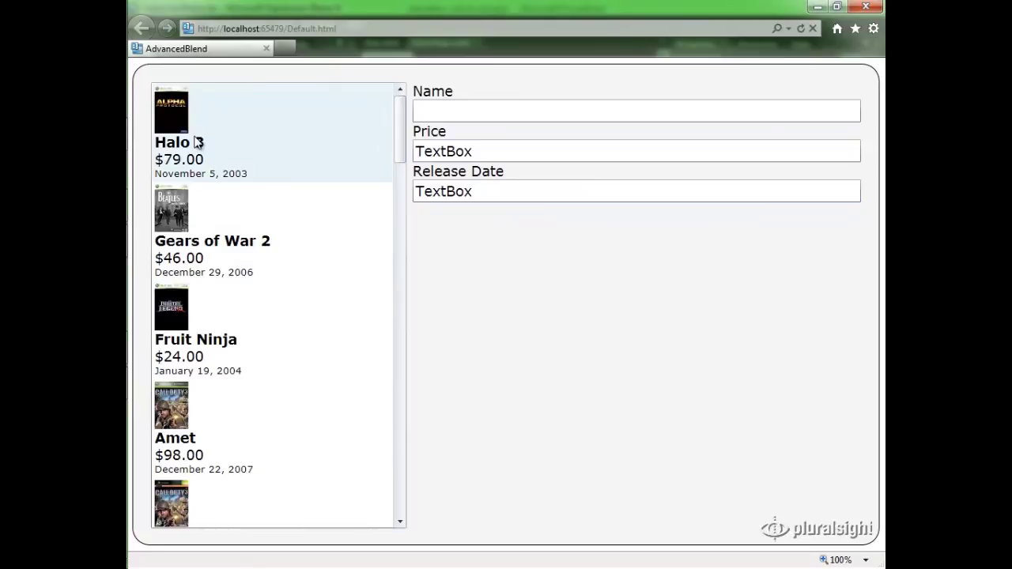
click(203, 155)
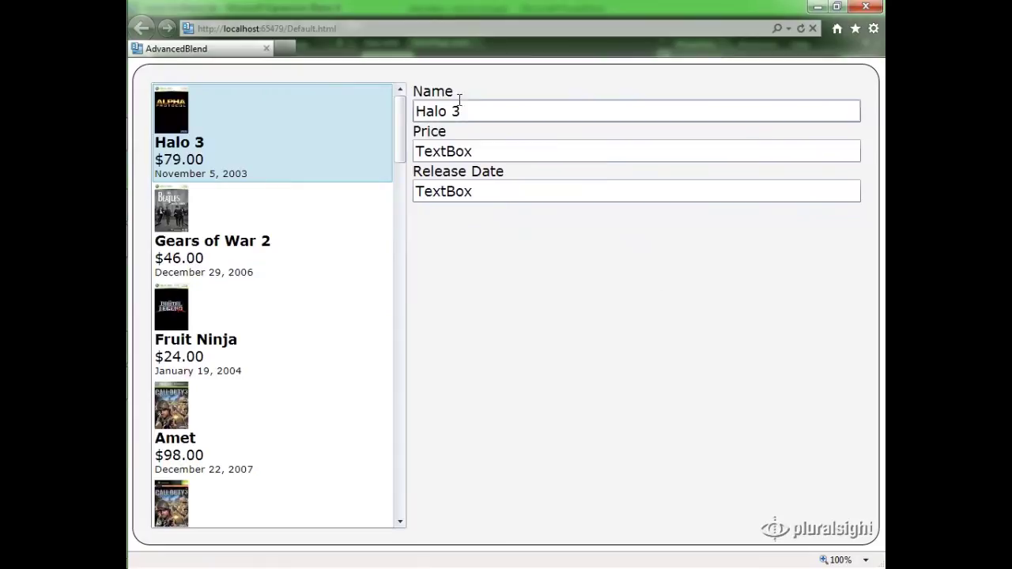
click(244, 215)
click(246, 312)
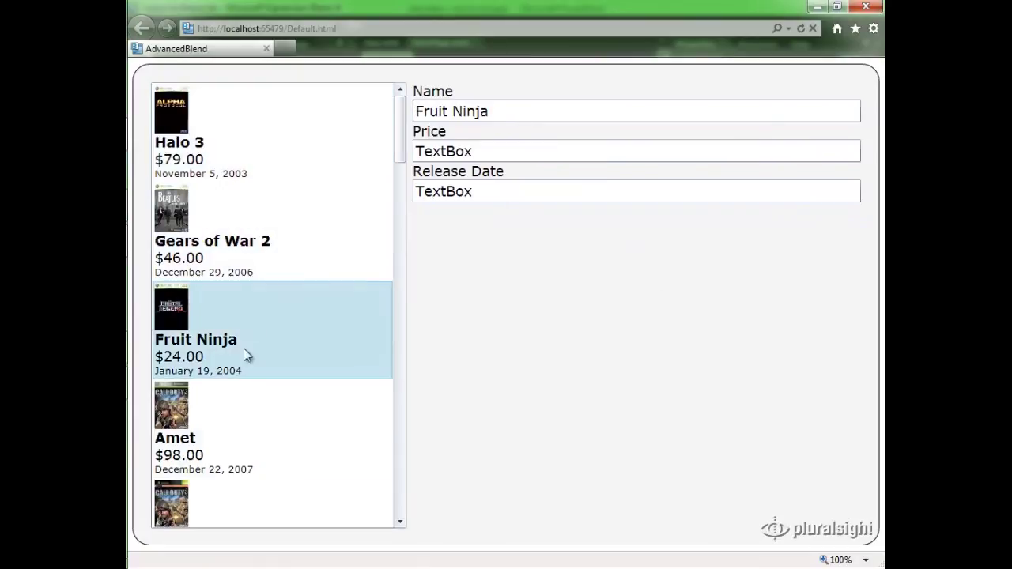
click(237, 432)
click(237, 340)
click(237, 220)
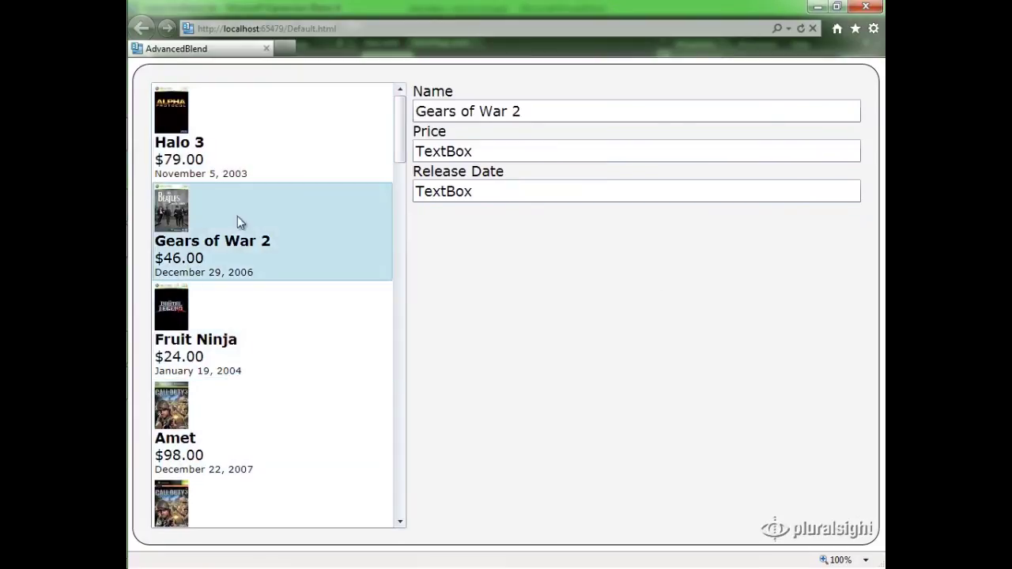
click(241, 166)
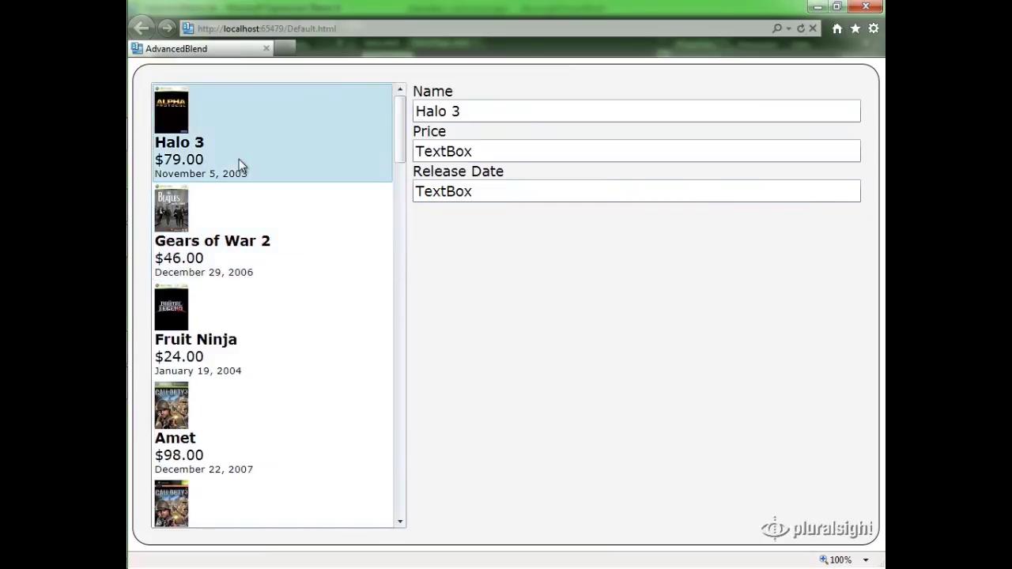
click(866, 6)
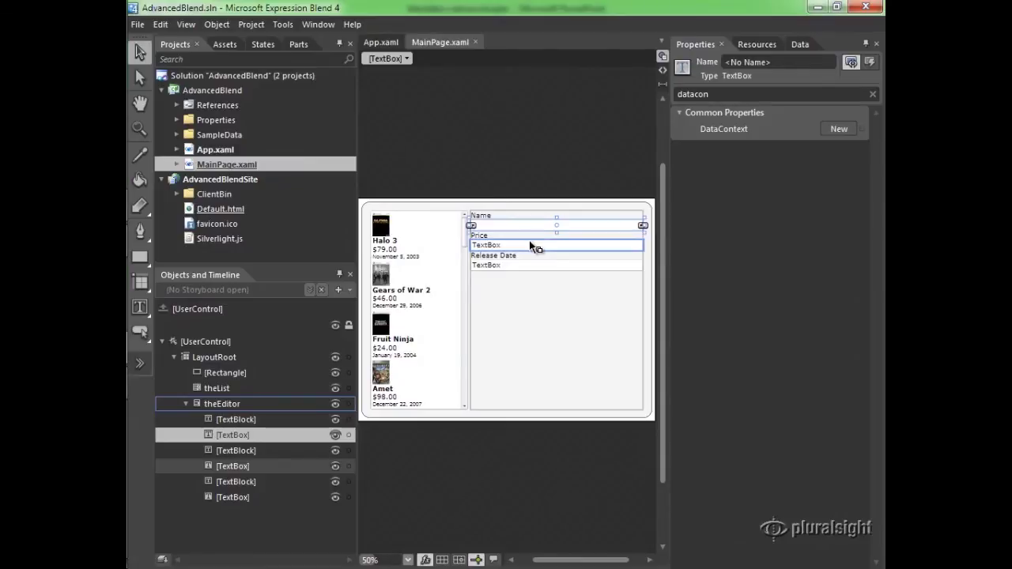
Bind the Price text box's Text to the data context's Price field through Data Binding
click(511, 252)
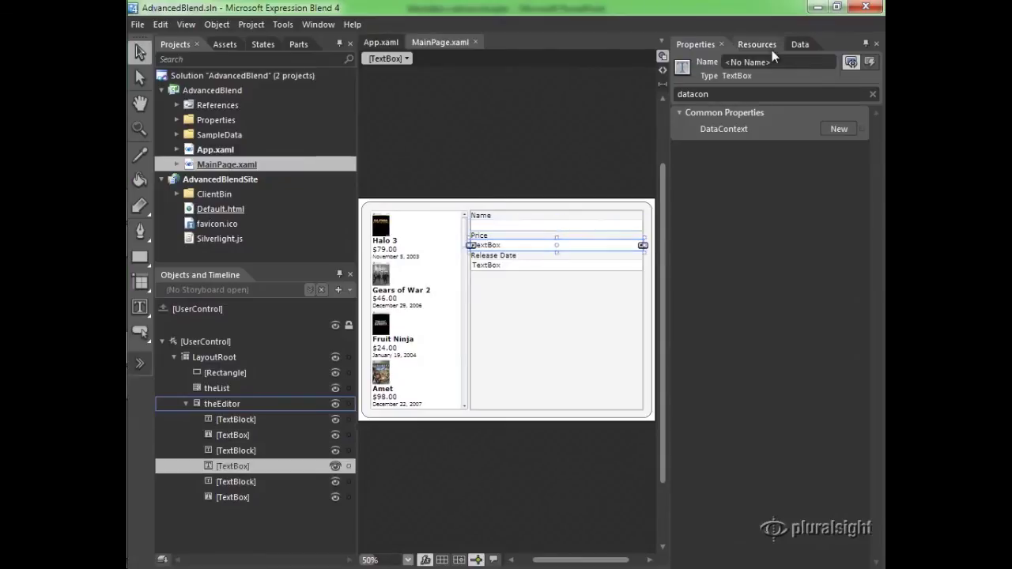
click(873, 96)
drag(878, 267, 870, 448)
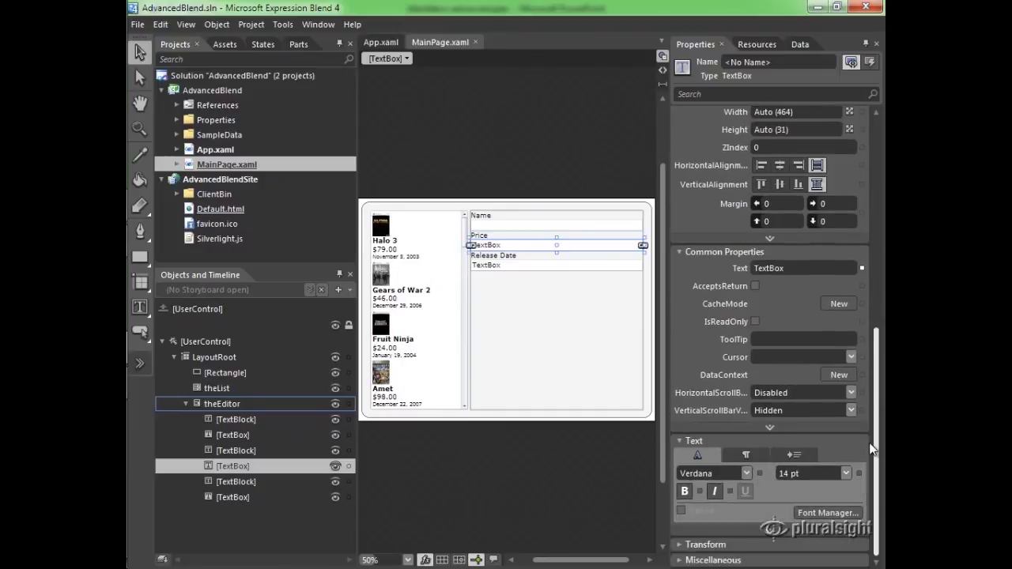
click(861, 269)
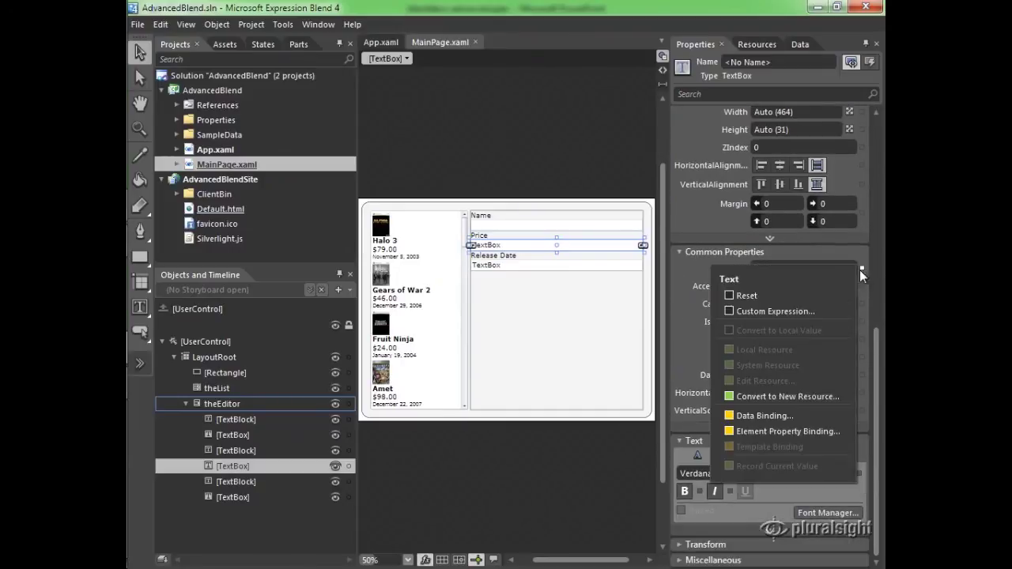
click(762, 416)
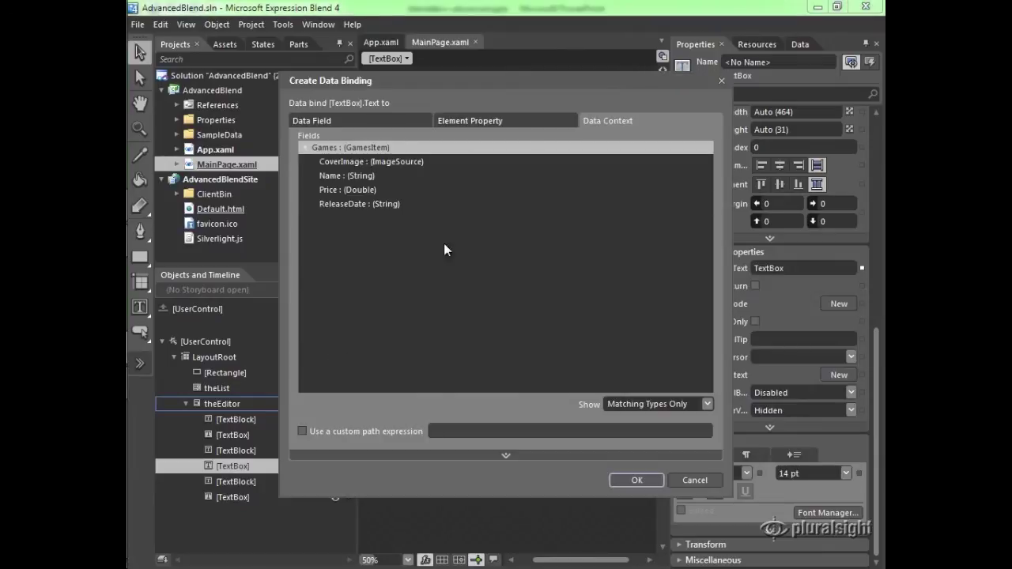
click(360, 191)
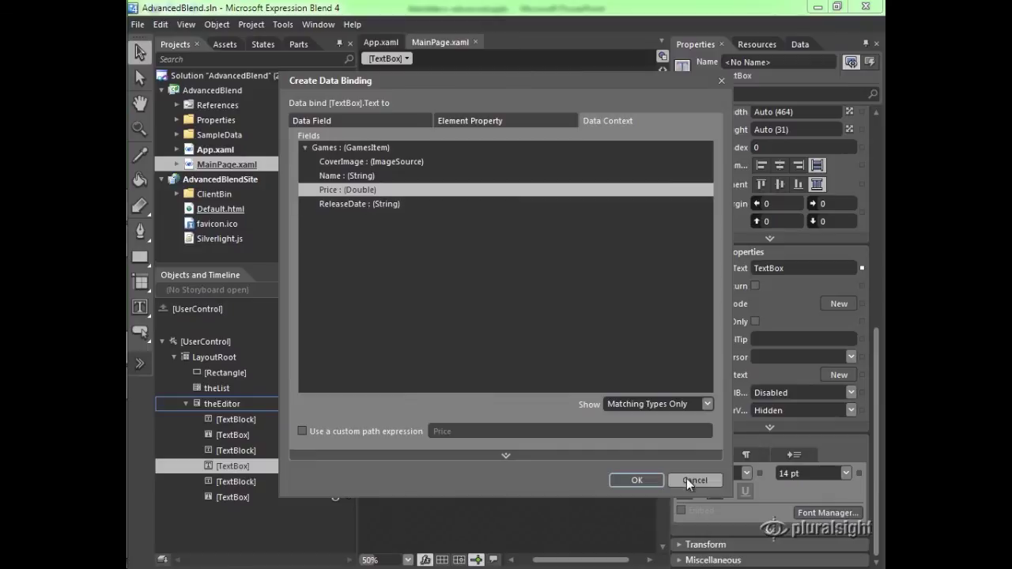
click(646, 478)
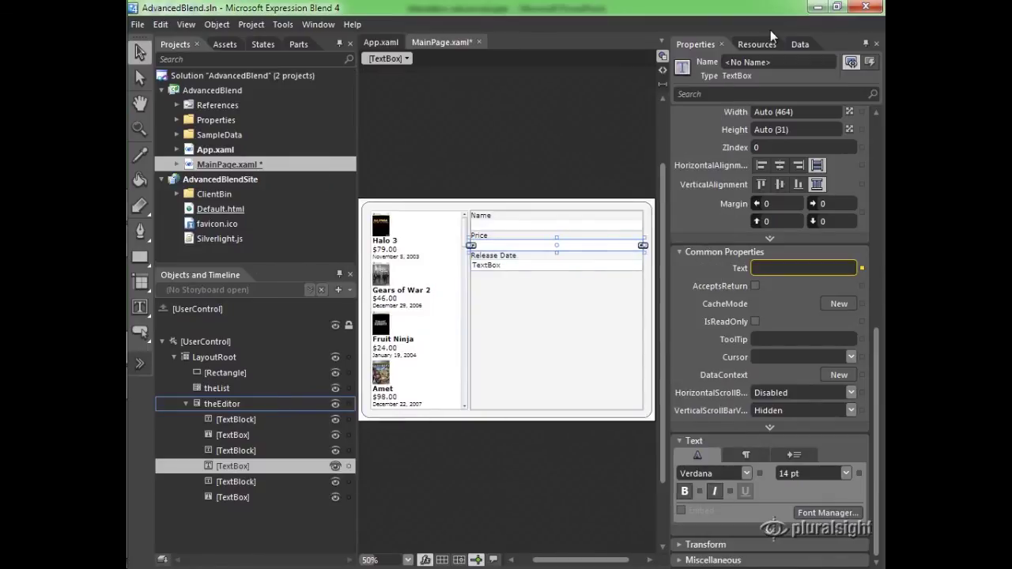
In the Data panel, expand Games and drag ReleaseDate onto the Release Date text box
click(801, 46)
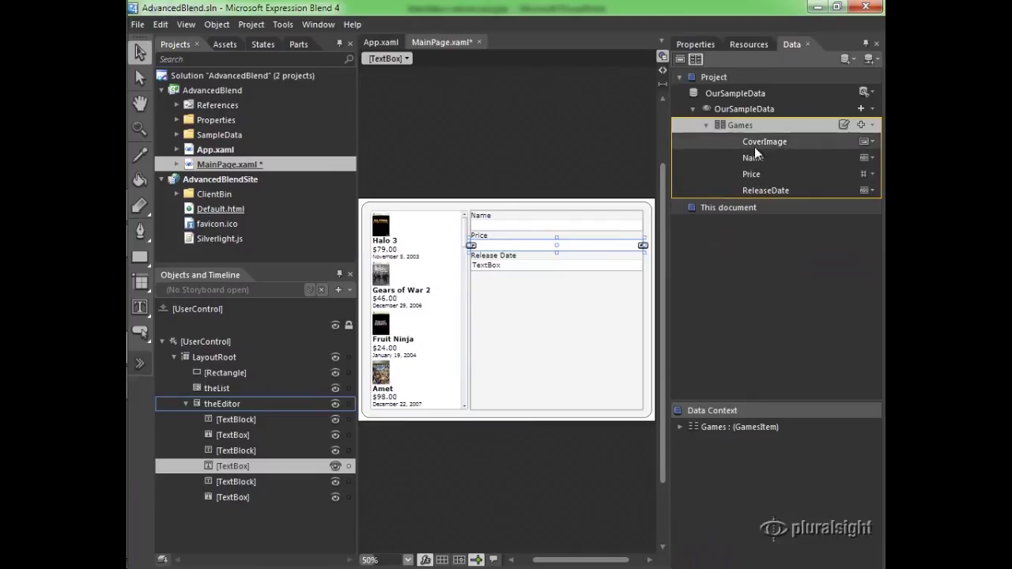
drag(751, 190, 771, 194)
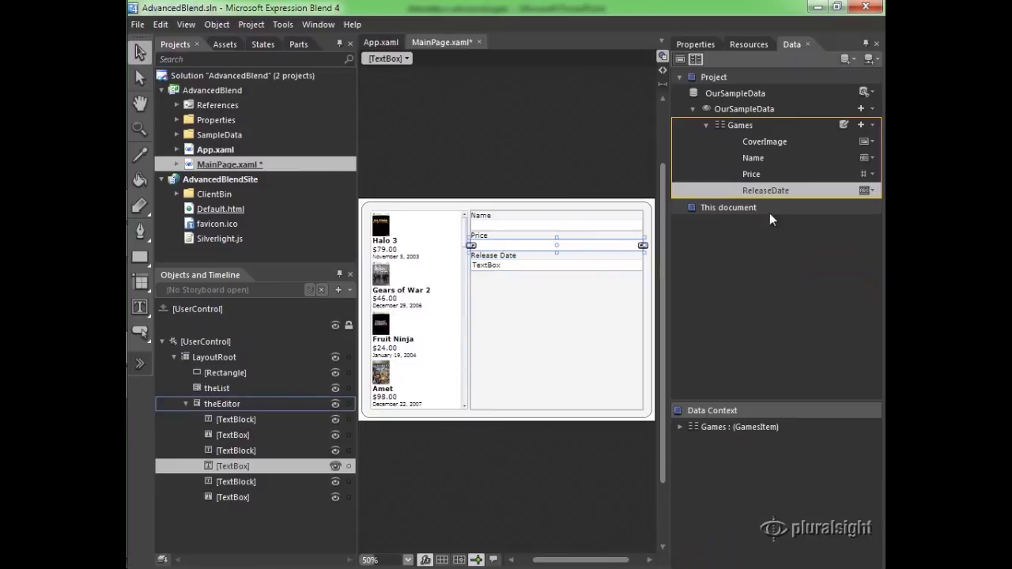
drag(725, 406, 722, 394)
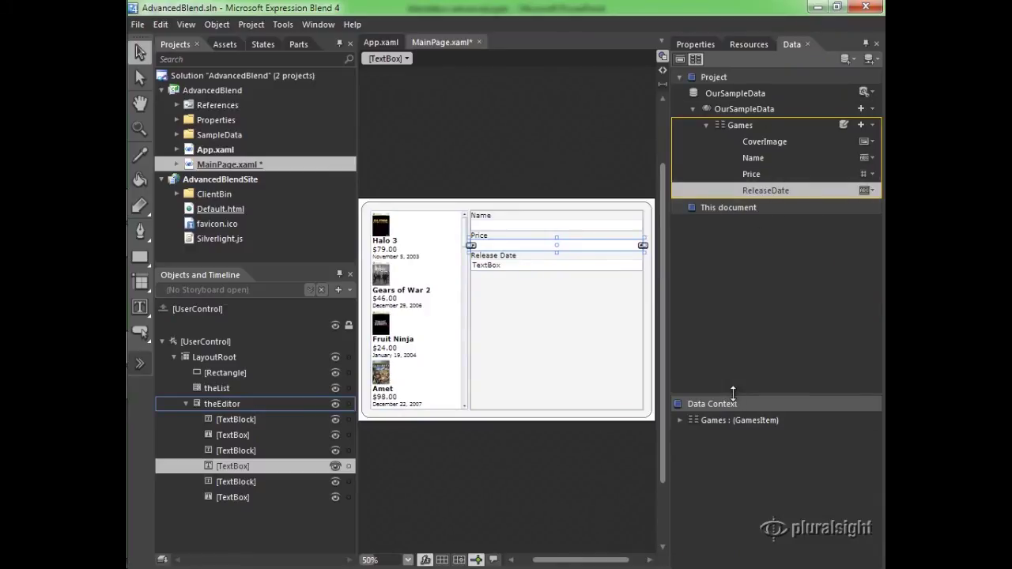
drag(733, 398, 731, 234)
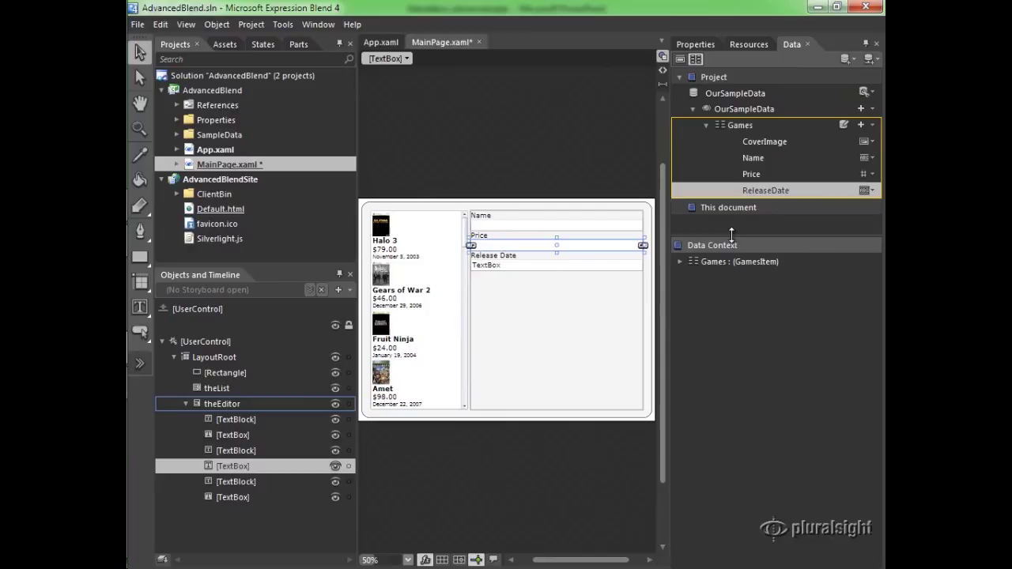
click(680, 262)
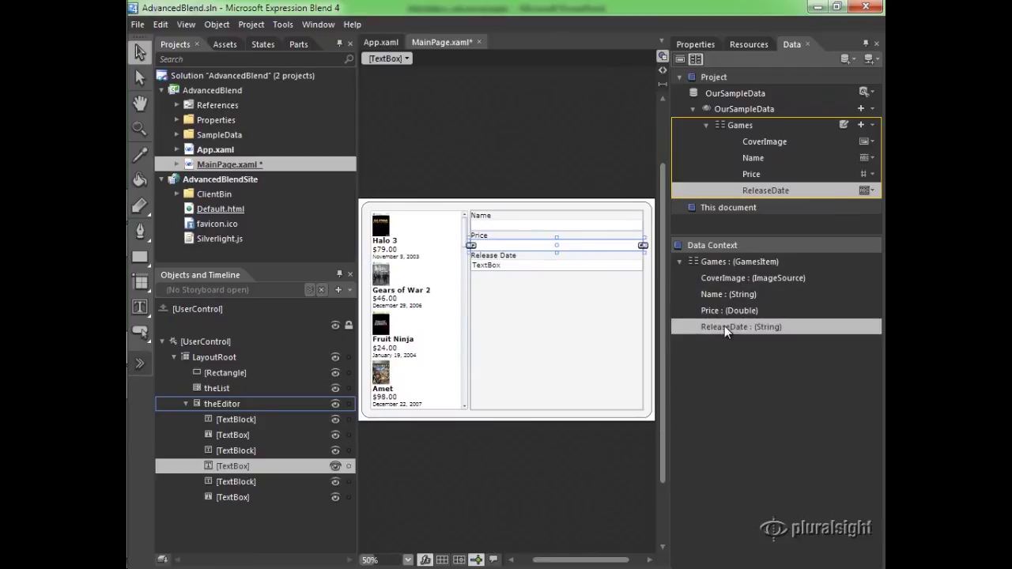
drag(725, 326, 529, 269)
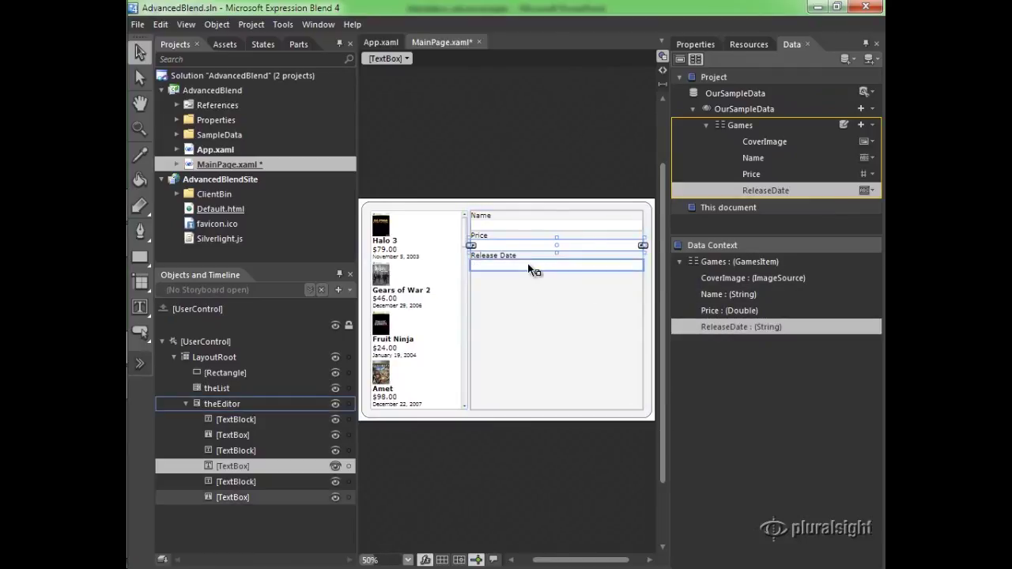